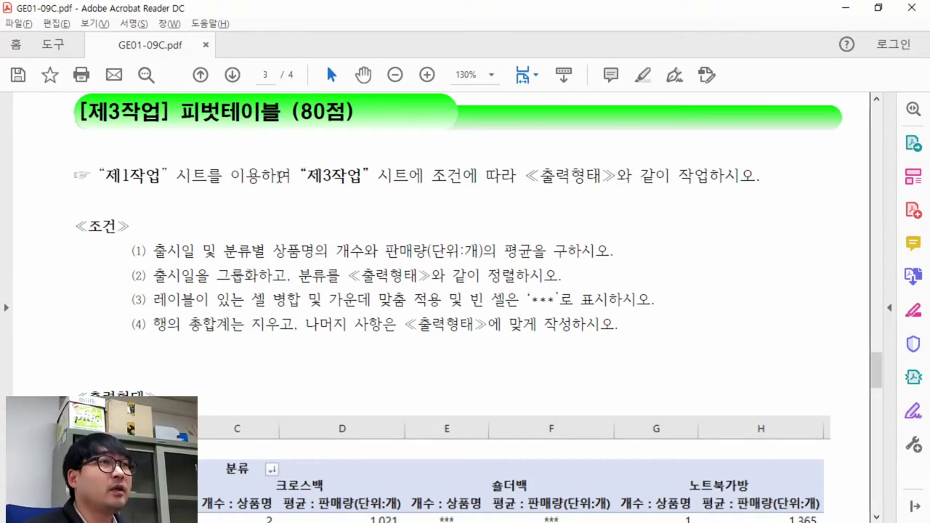
# Read the pivot table task's instructions, conditions and expected output table on page 3 of GE01-09C.pdf
pyautogui.scroll(-3, 247, 195)
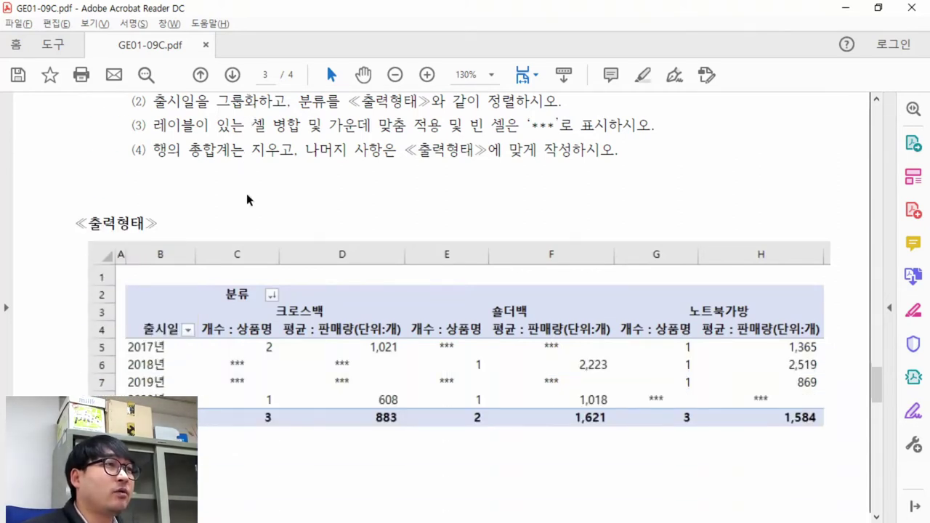
pyautogui.moveTo(90, 257); pyautogui.dragTo(367, 315)
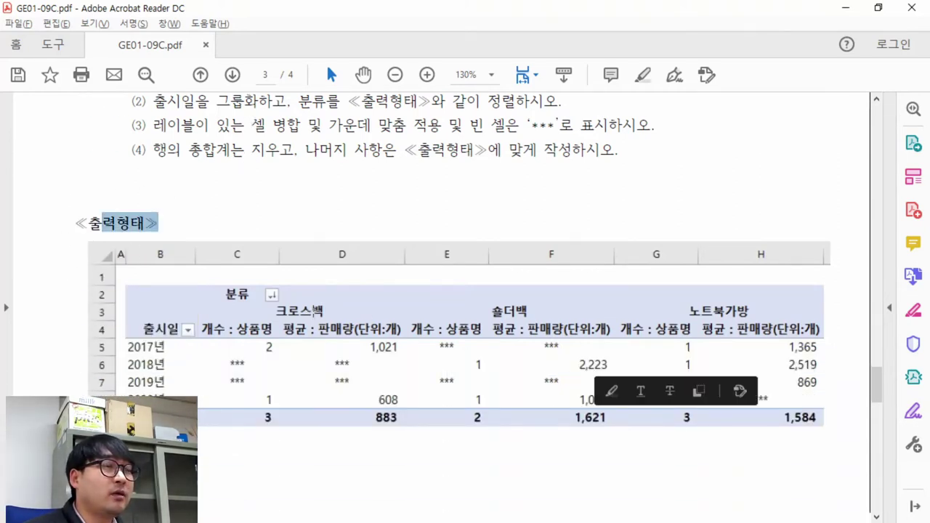
pyautogui.moveTo(92, 252)
pyautogui.mouseDown()
pyautogui.moveTo(379, 311)
pyautogui.moveTo(824, 427)
pyautogui.mouseUp()
pyautogui.click(227, 208)
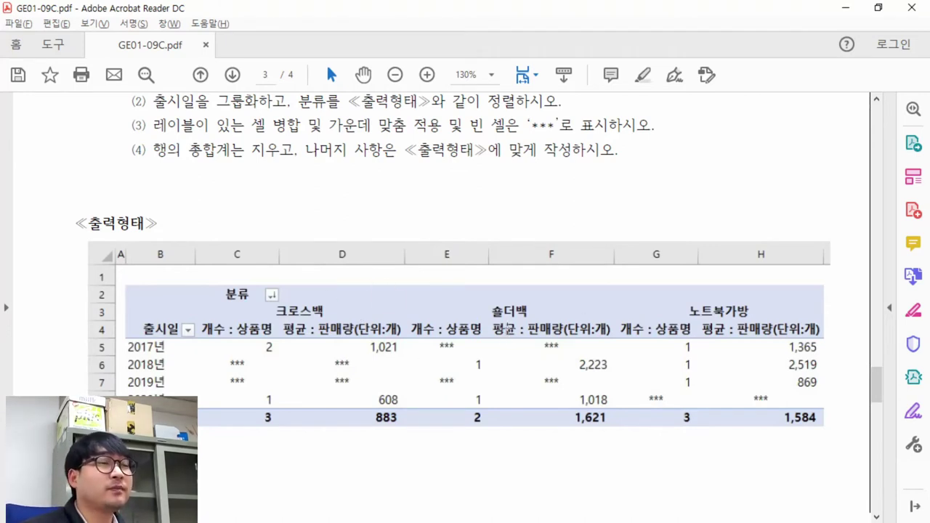
pyautogui.scroll(-3, 511, 324)
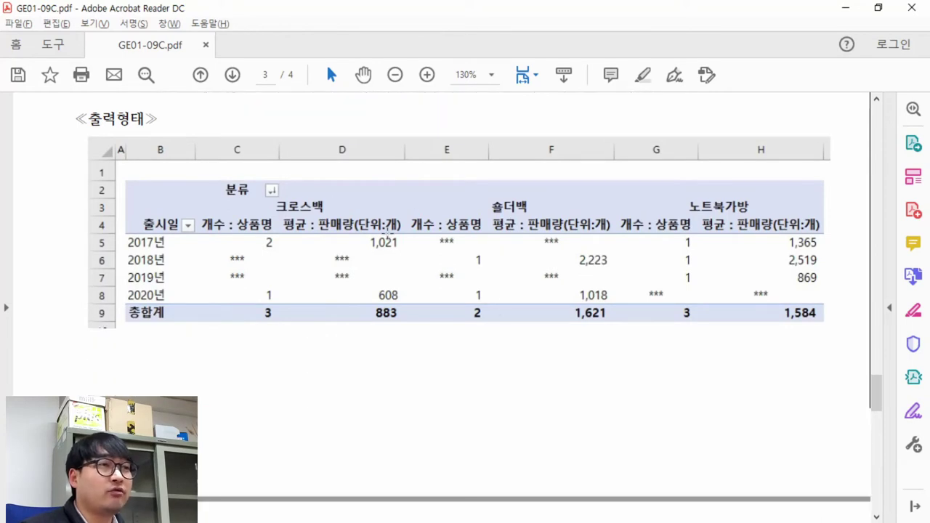
pyautogui.scroll(7, 387, 240)
pyautogui.moveTo(107, 140); pyautogui.dragTo(725, 156)
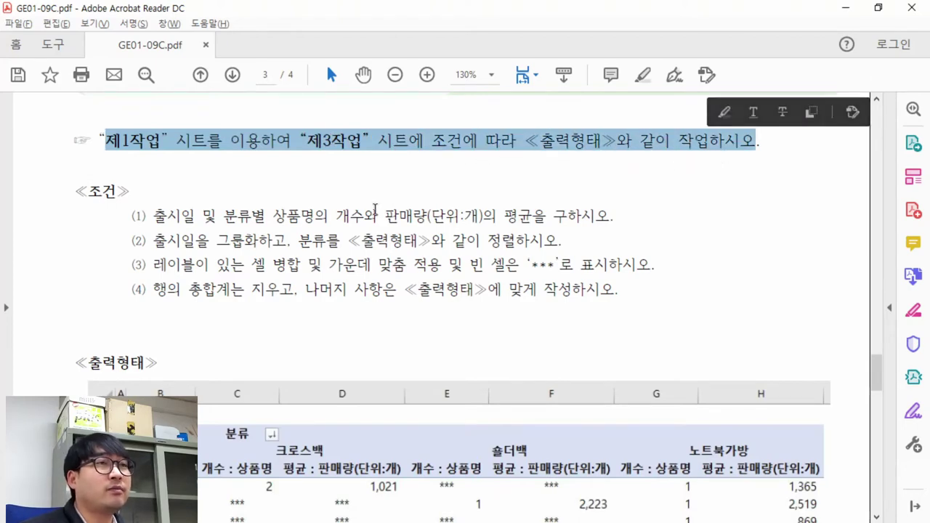
pyautogui.scroll(-7, 286, 284)
pyautogui.moveTo(97, 145); pyautogui.dragTo(830, 328)
pyautogui.click(417, 374)
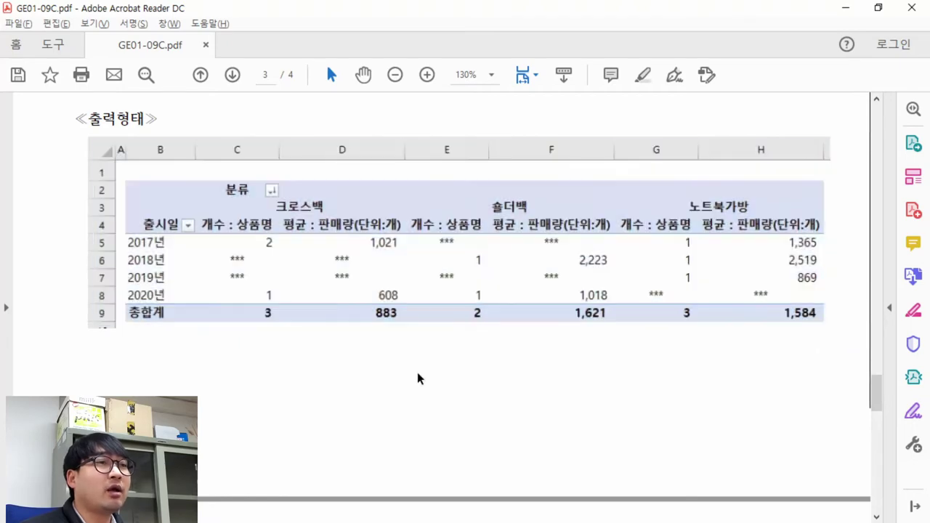
# Switch to Excel and start a pivot table using the range B4:H12 on the 제1작업 sheet as its source
pyautogui.hotkey('alt', 'Tab')
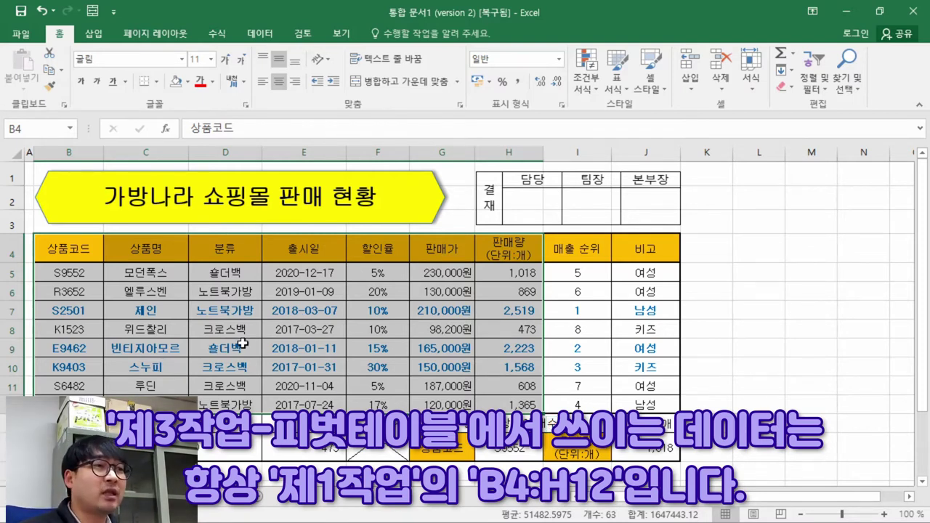
pyautogui.moveTo(68, 244); pyautogui.dragTo(513, 404)
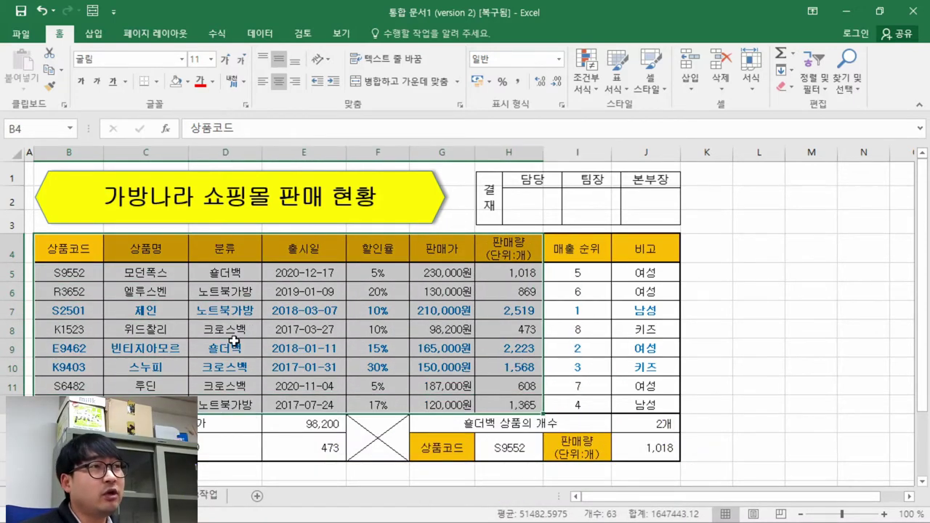
pyautogui.click(99, 37)
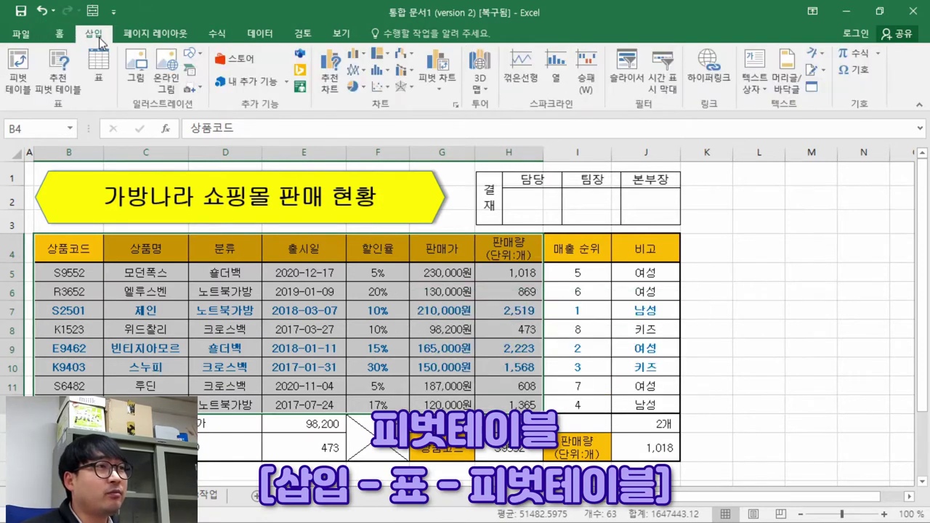
pyautogui.click(18, 76)
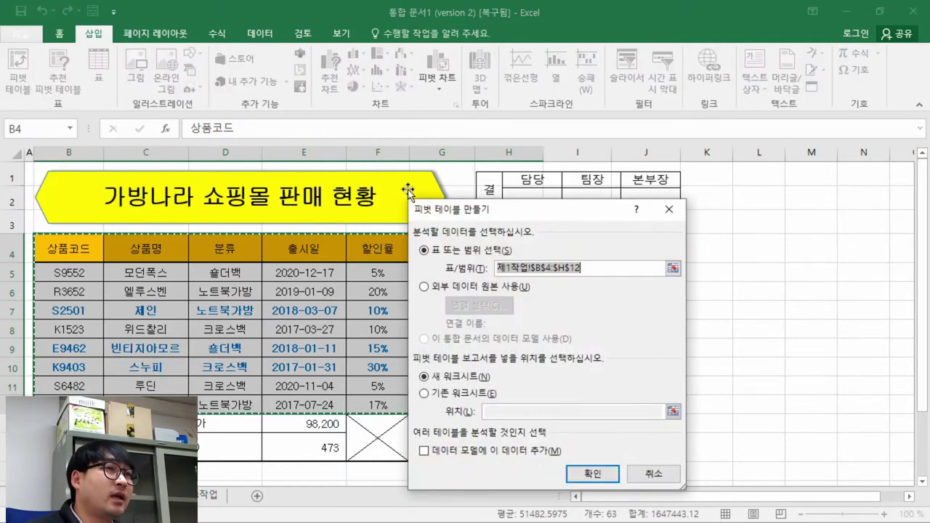
pyautogui.moveTo(512, 220); pyautogui.dragTo(683, 184)
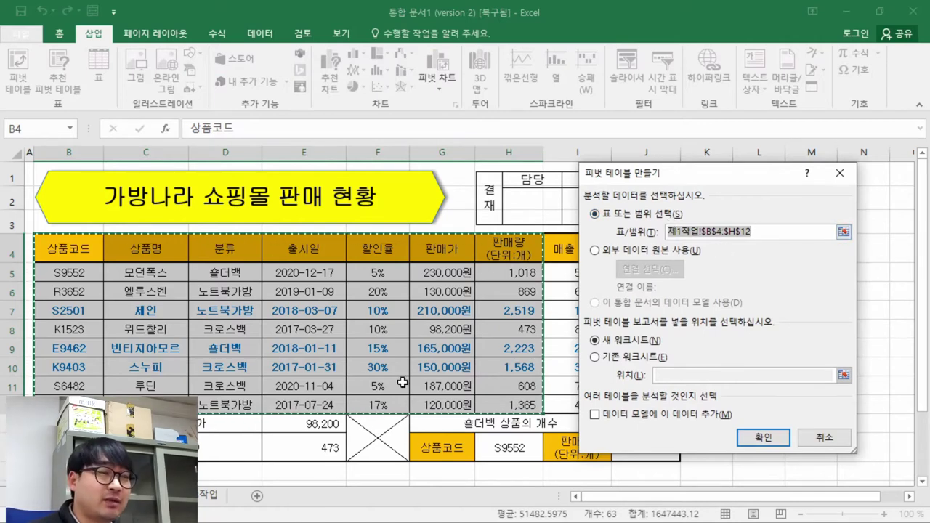
pyautogui.press('BackSpace')
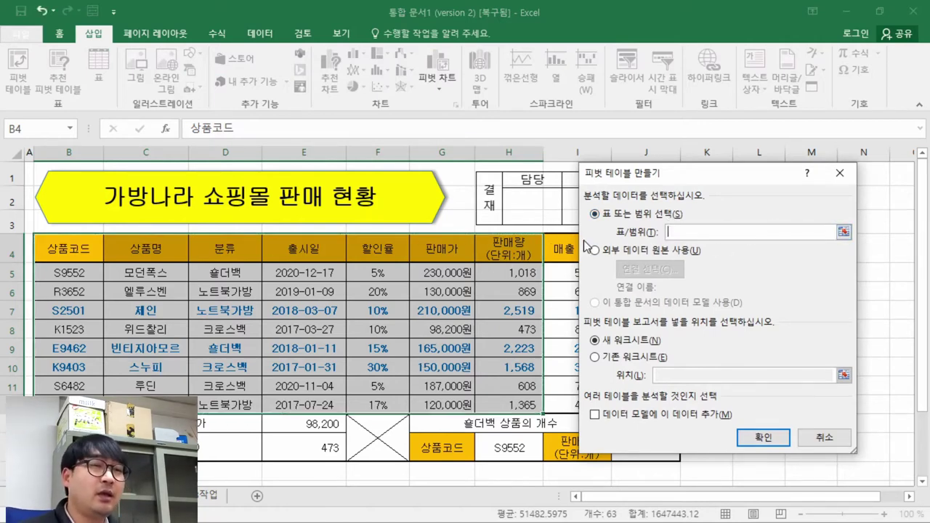
pyautogui.moveTo(67, 247); pyautogui.dragTo(517, 404)
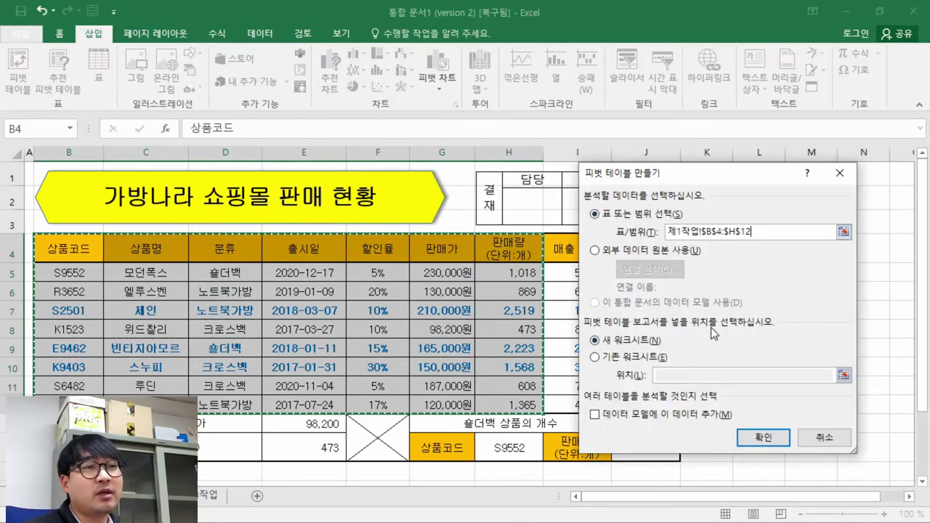
# Place the pivot table on the existing 제3작업 worksheet at cell B2 and create it
pyautogui.click(616, 358)
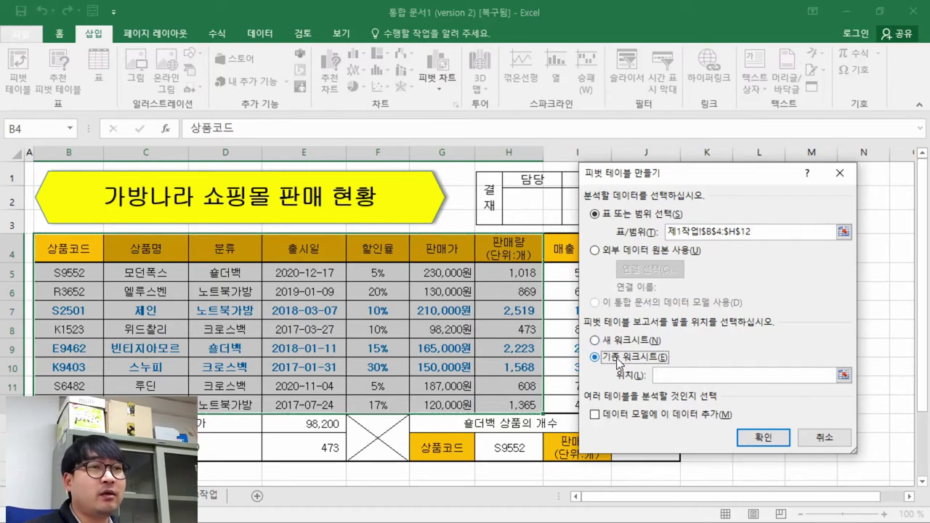
pyautogui.click(683, 374)
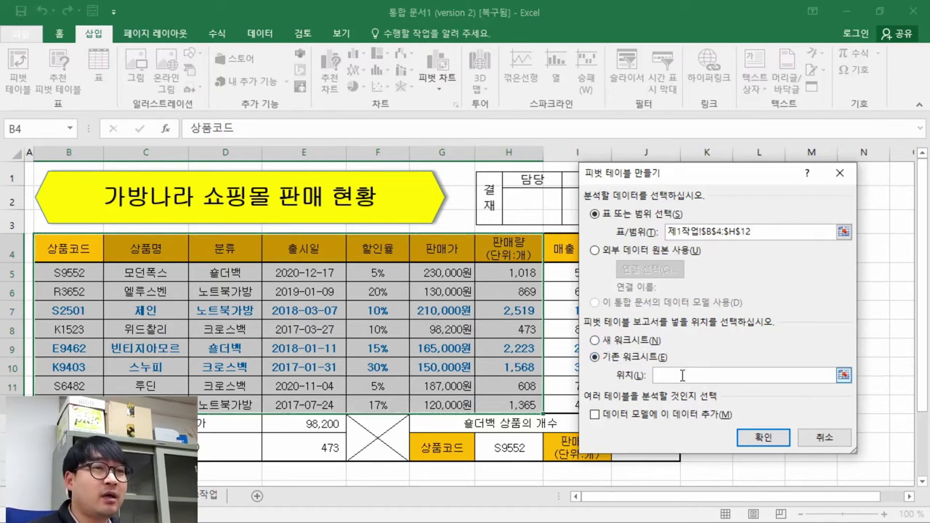
pyautogui.click(204, 500)
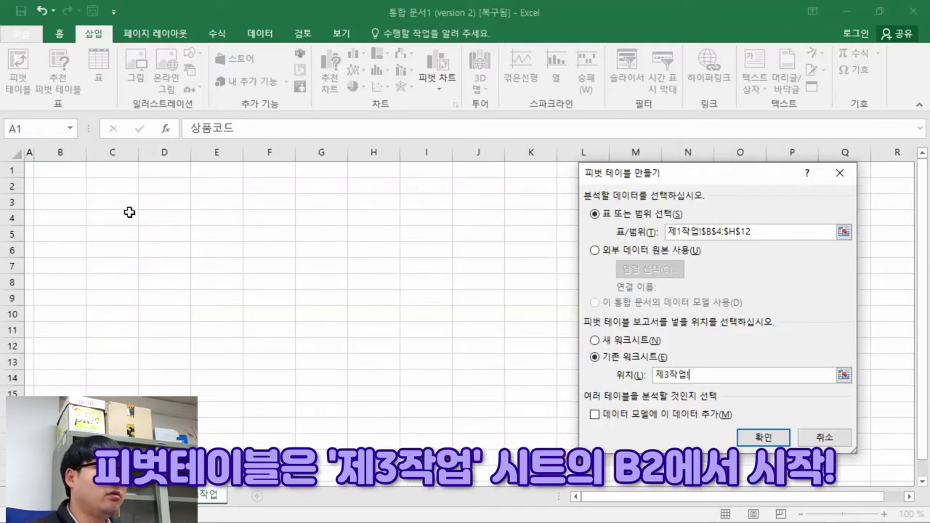
pyautogui.hotkey('alt', 'Tab')
pyautogui.moveTo(136, 183); pyautogui.dragTo(190, 199)
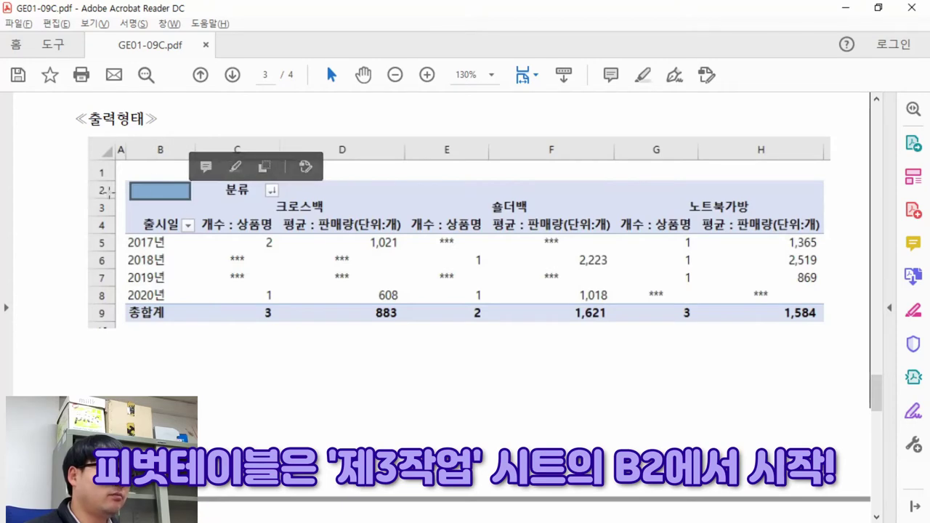
pyautogui.hotkey('alt', 'Tab')
pyautogui.click(55, 185)
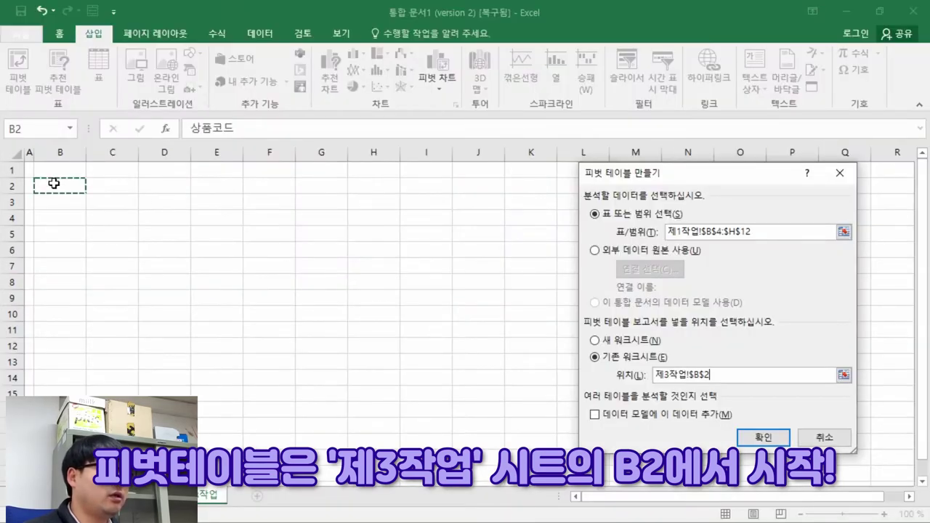
pyautogui.click(764, 442)
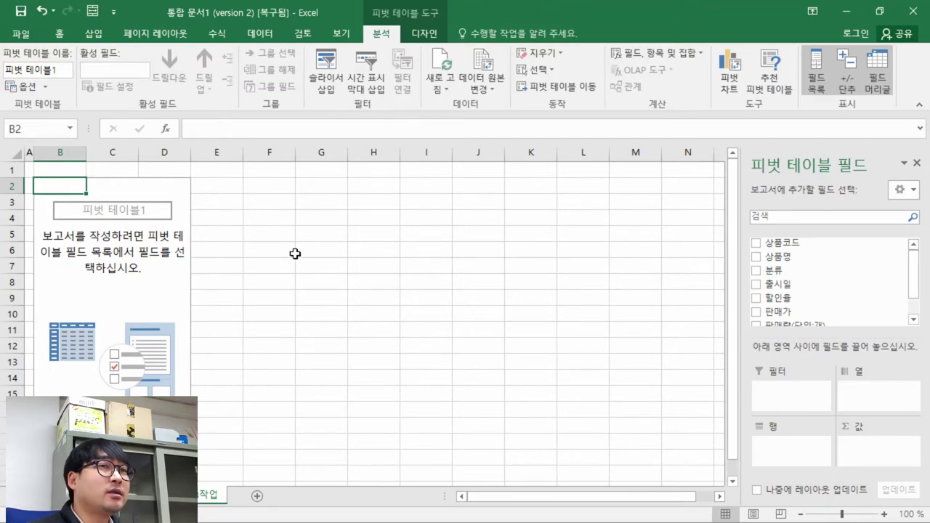
# Switch to the PDF and examine the expected output's header layout to match it to the filter, column, row and value areas
pyautogui.hotkey('alt', 'Tab')
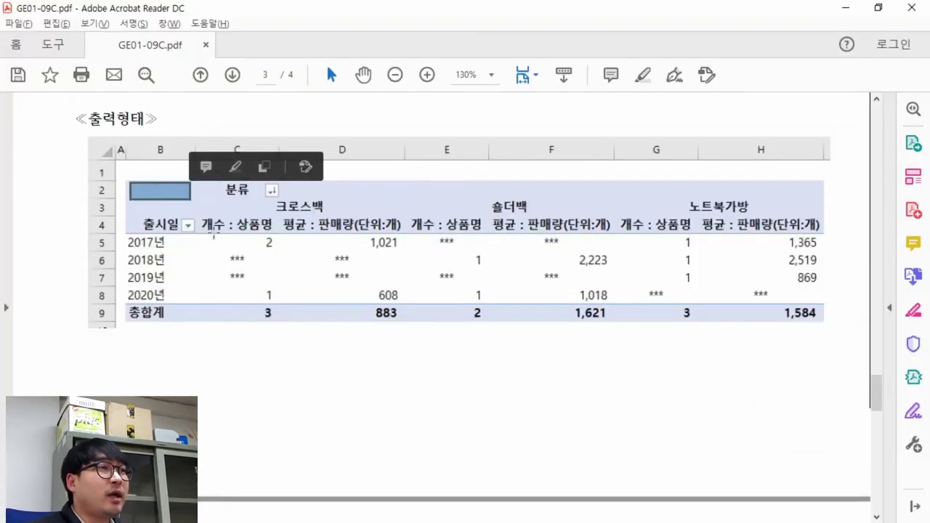
pyautogui.click(330, 232)
pyautogui.click(615, 349)
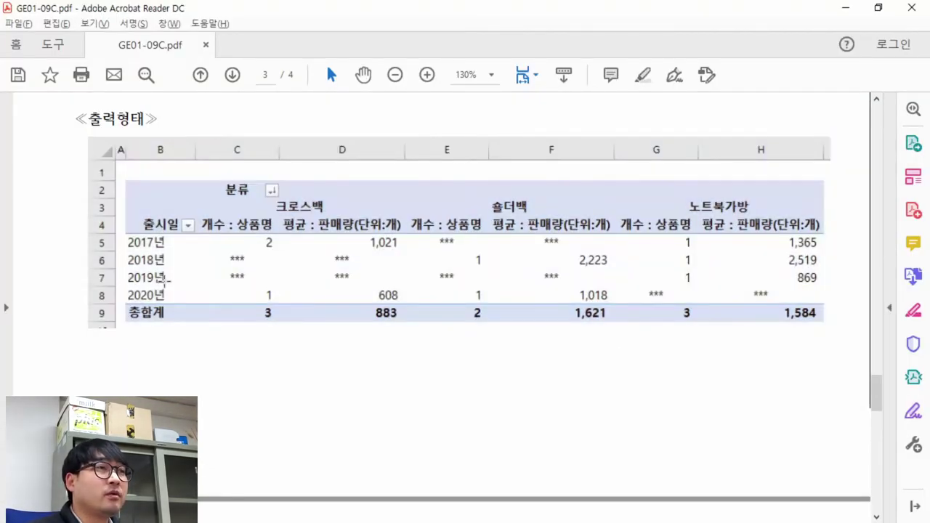
pyautogui.hotkey('alt', 'Tab')
pyautogui.hotkey('alt', 'Tab')
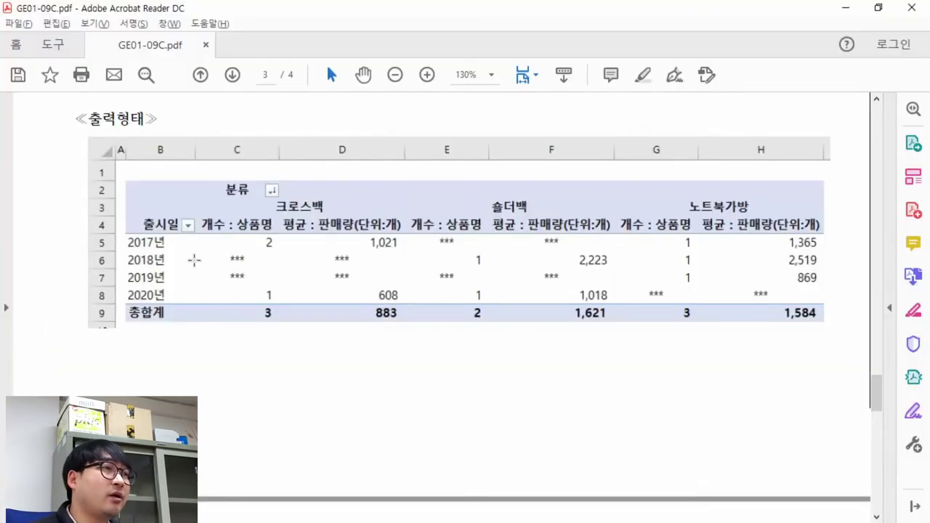
pyautogui.moveTo(125, 182); pyautogui.dragTo(409, 242)
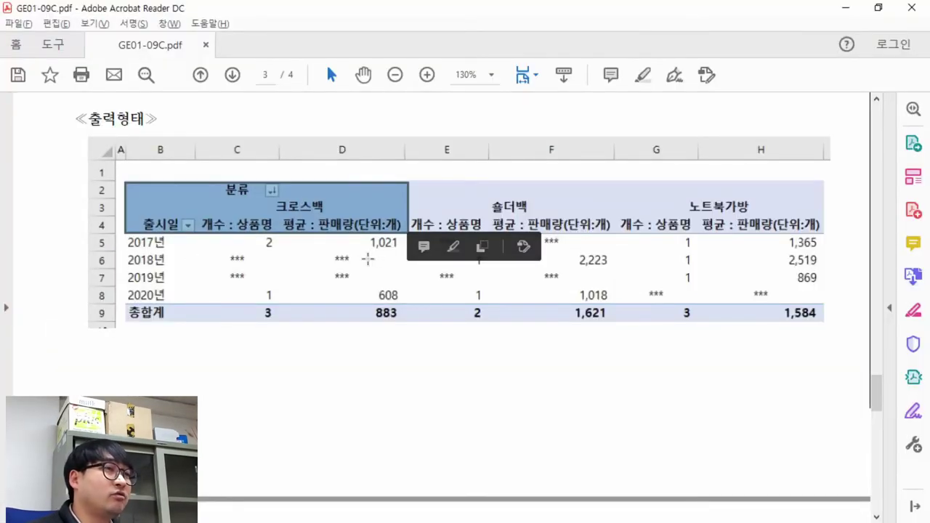
pyautogui.click(193, 187)
pyautogui.moveTo(194, 148); pyautogui.dragTo(194, 253)
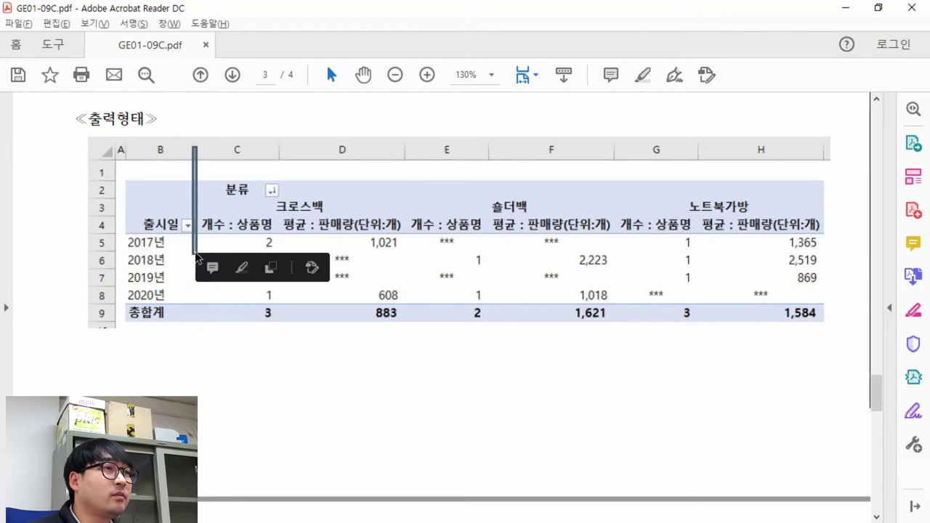
pyautogui.moveTo(109, 214); pyautogui.dragTo(379, 216)
pyautogui.click(194, 170)
pyautogui.click(196, 169)
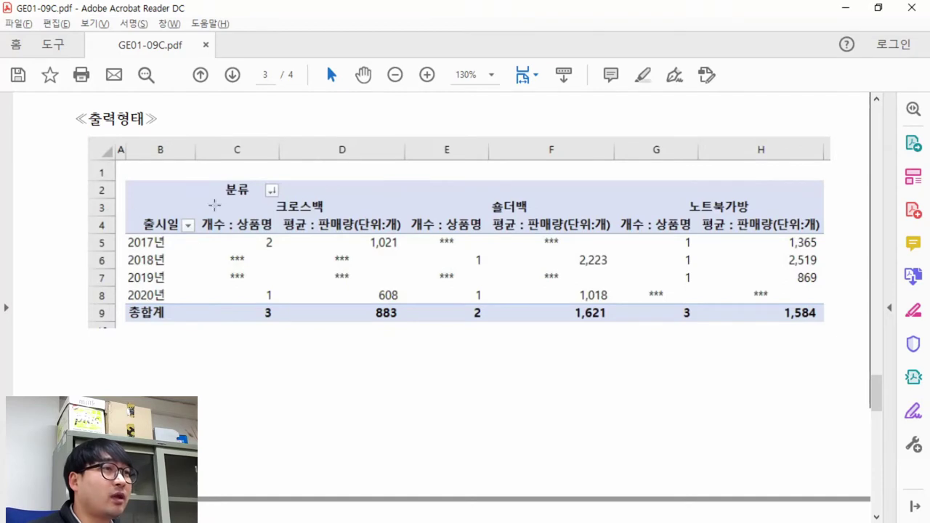
pyautogui.hotkey('alt', 'Tab')
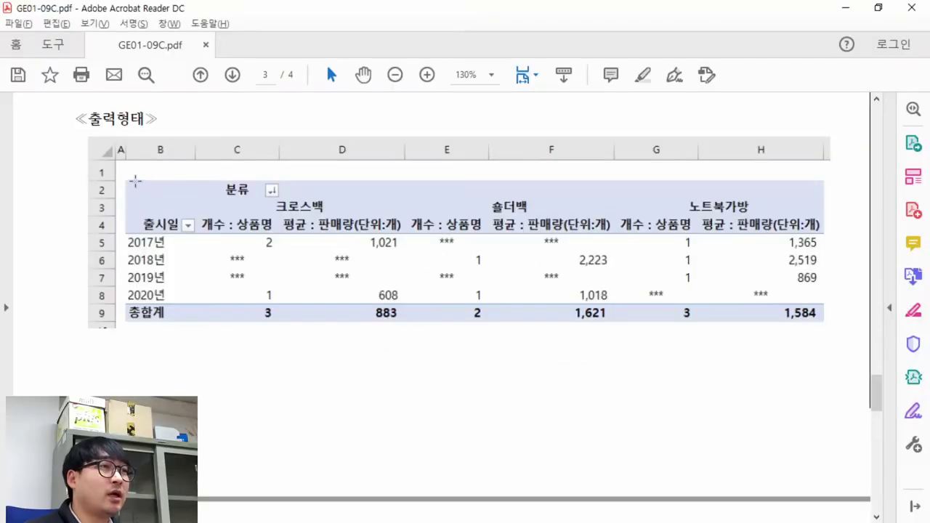
pyautogui.moveTo(135, 180); pyautogui.dragTo(190, 197)
pyautogui.hotkey('alt', 'Tab')
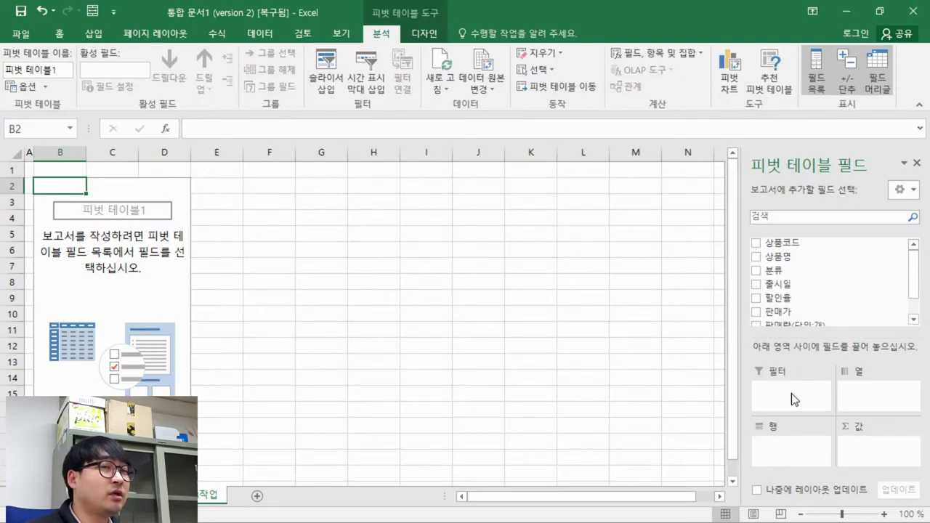
# Check the 분류 heading in the PDF's expected output and add the 분류 field to the pivot table's columns in Excel
pyautogui.hotkey('alt', 'Tab')
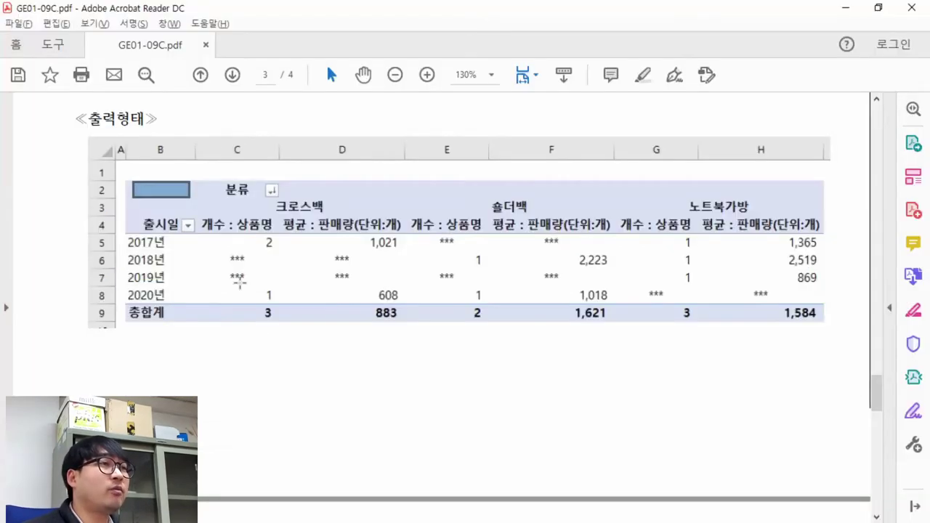
pyautogui.moveTo(202, 180); pyautogui.dragTo(257, 199)
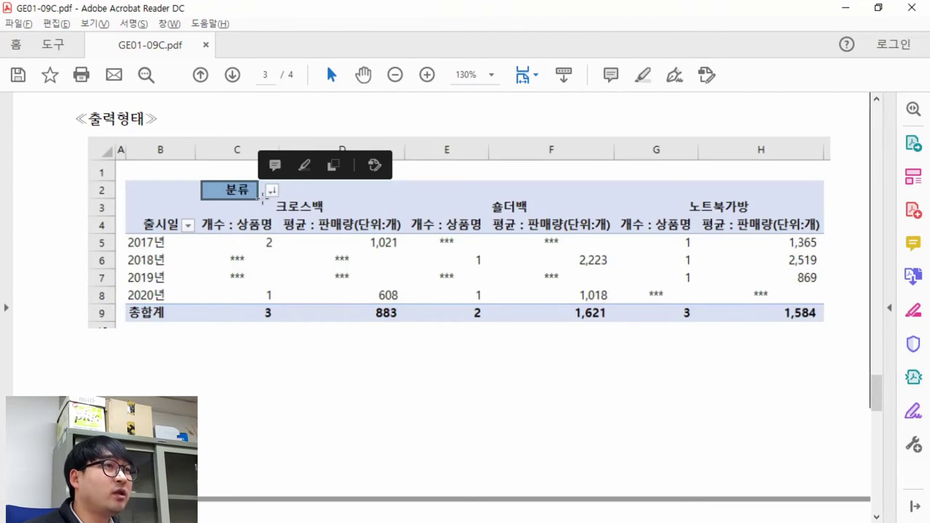
pyautogui.hotkey('alt', 'Tab')
pyautogui.moveTo(772, 270); pyautogui.dragTo(861, 390)
# Check the 출시일 heading in the PDF's expected output and add the 출시일 field to the pivot table's rows in Excel
pyautogui.hotkey('alt', 'Tab')
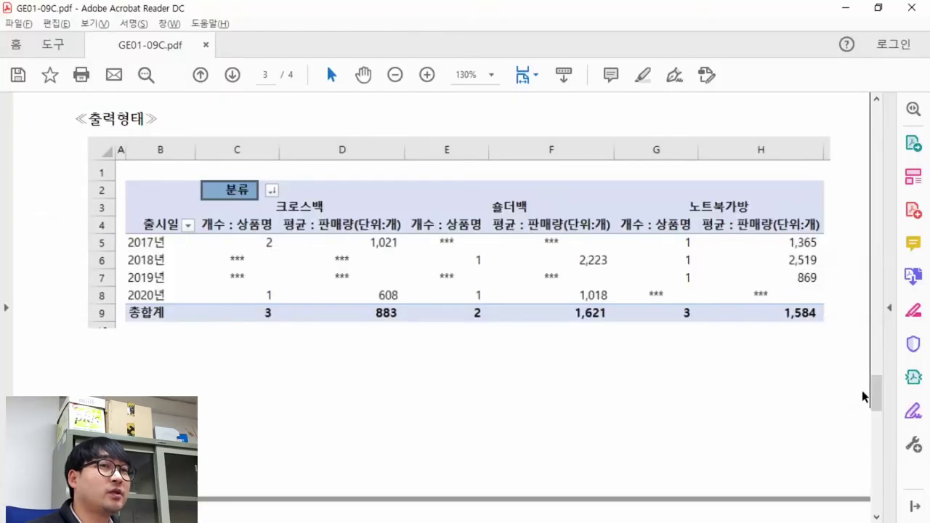
pyautogui.moveTo(161, 226); pyautogui.dragTo(190, 237)
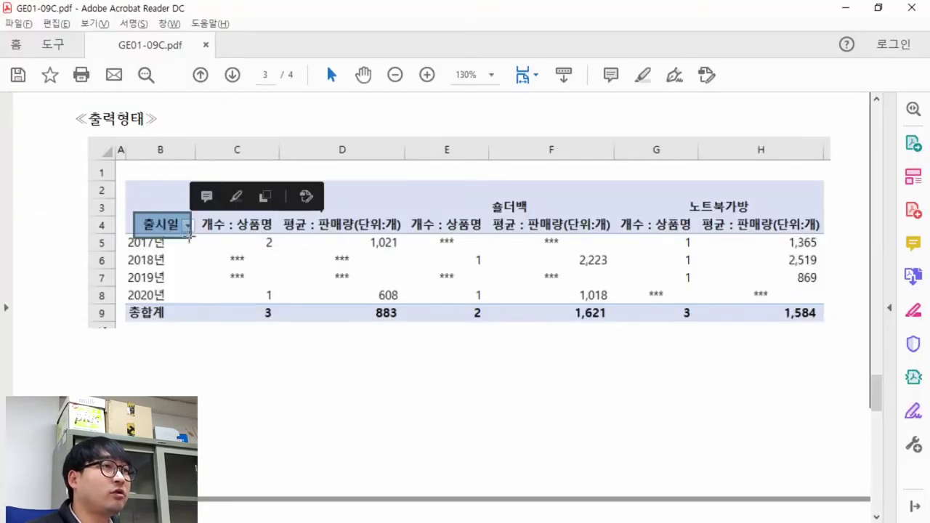
pyautogui.hotkey('alt', 'Tab')
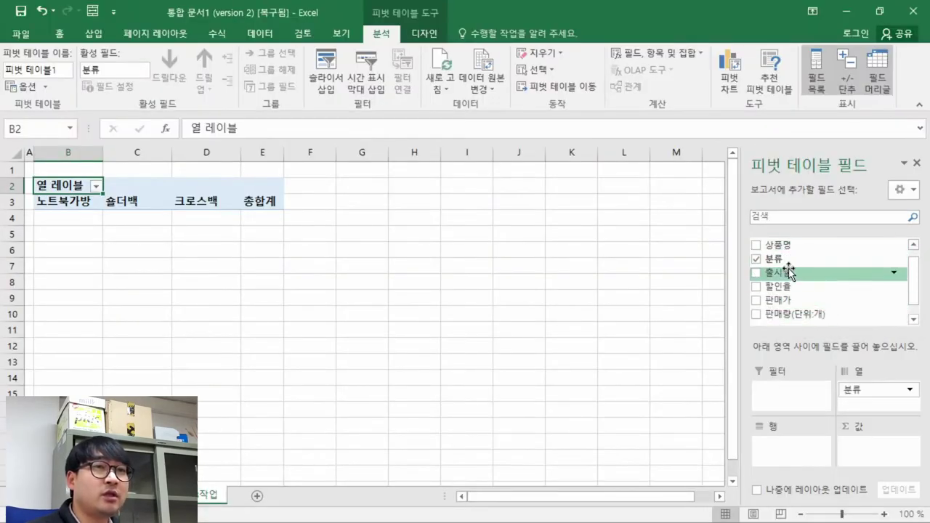
pyautogui.moveTo(781, 272); pyautogui.dragTo(790, 451)
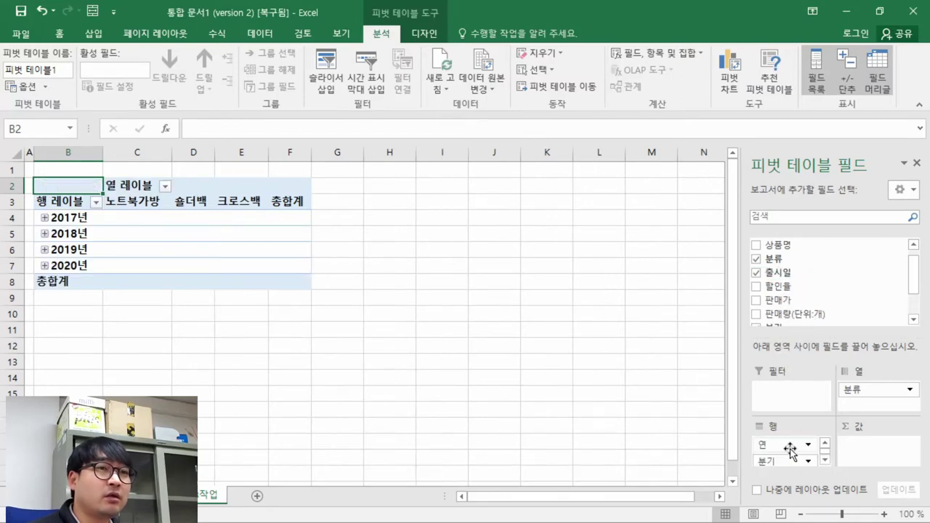
# Check the value headings in the PDF's expected output and add the 상품명 and 판매량(단위:개) fields to the pivot table's values in Excel
pyautogui.hotkey('alt', 'Tab')
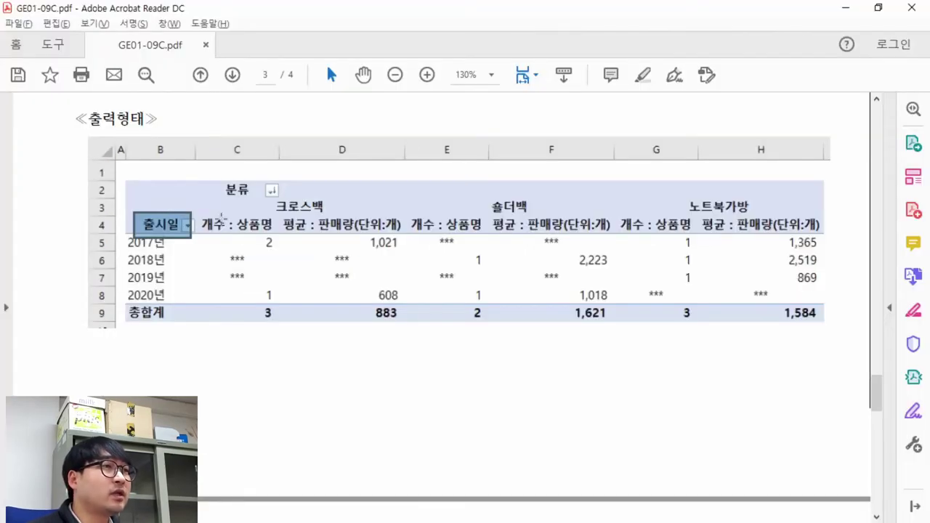
pyautogui.moveTo(201, 215); pyautogui.dragTo(401, 232)
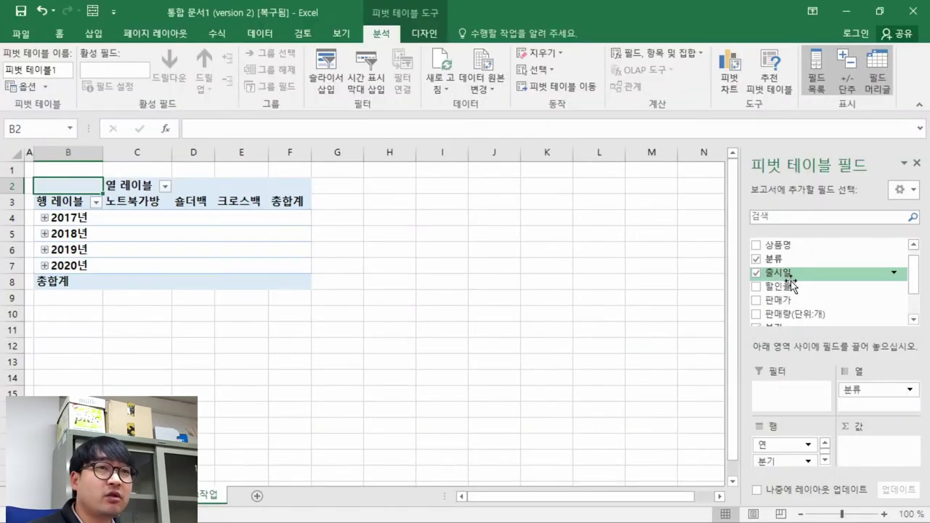
pyautogui.moveTo(778, 247); pyautogui.dragTo(858, 443)
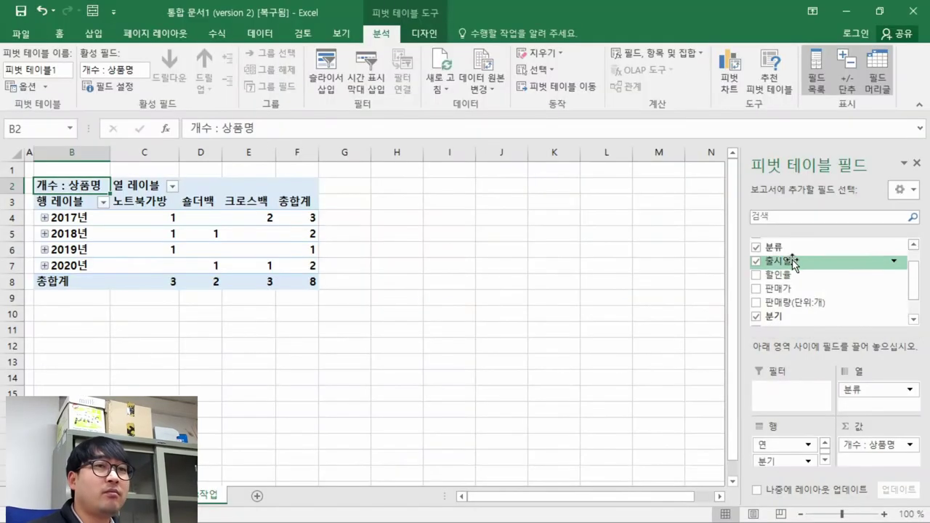
pyautogui.moveTo(789, 302); pyautogui.dragTo(877, 457)
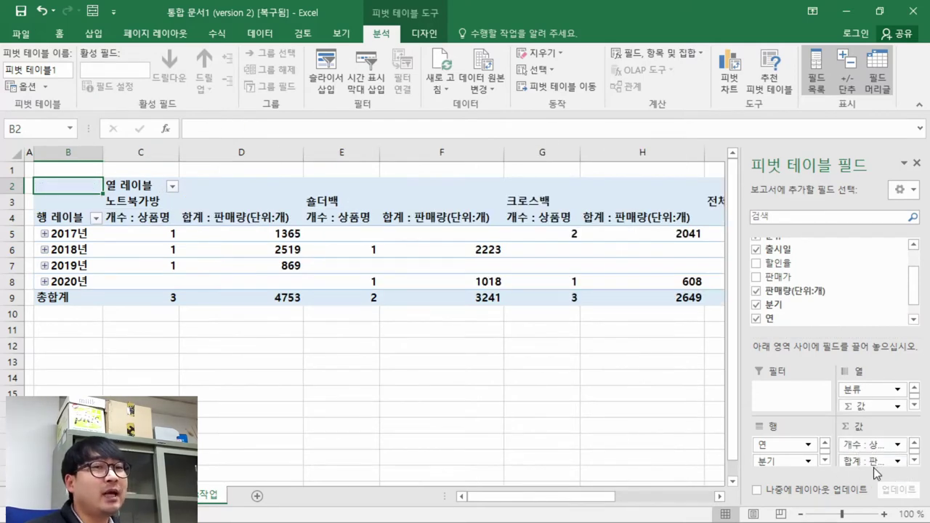
# Check the 판매량(단위:개) heading in the PDF and set that value field's summary calculation to 평균 in Excel
pyautogui.hotkey('alt', 'Tab')
pyautogui.press('ctrl')
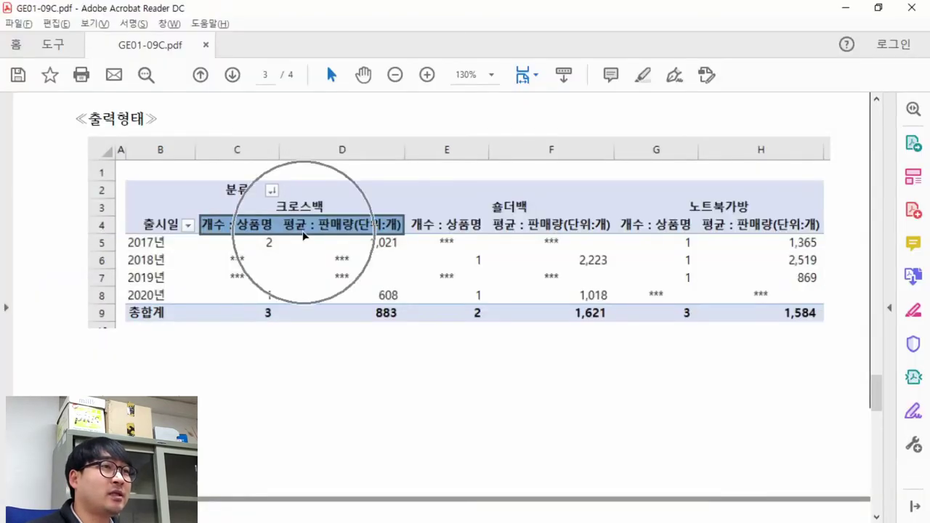
pyautogui.hotkey('alt', 'Tab')
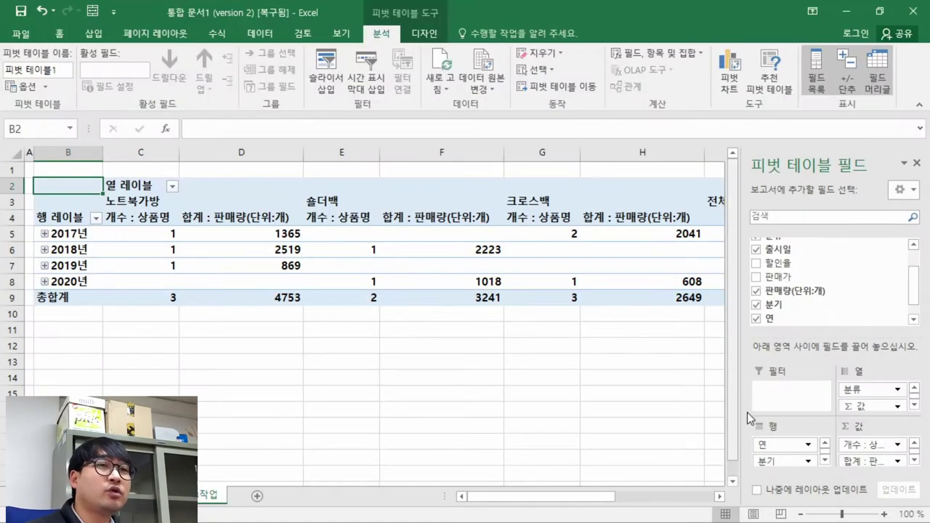
pyautogui.click(900, 462)
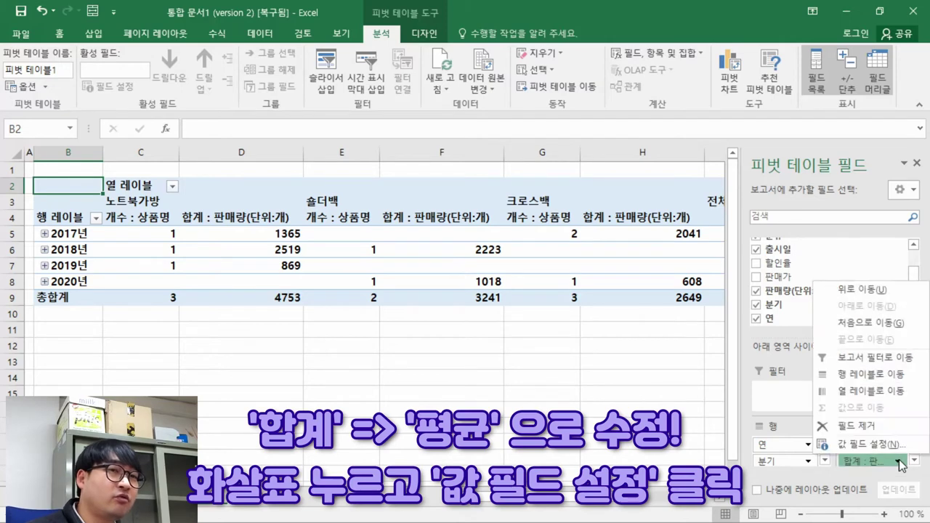
pyautogui.click(864, 444)
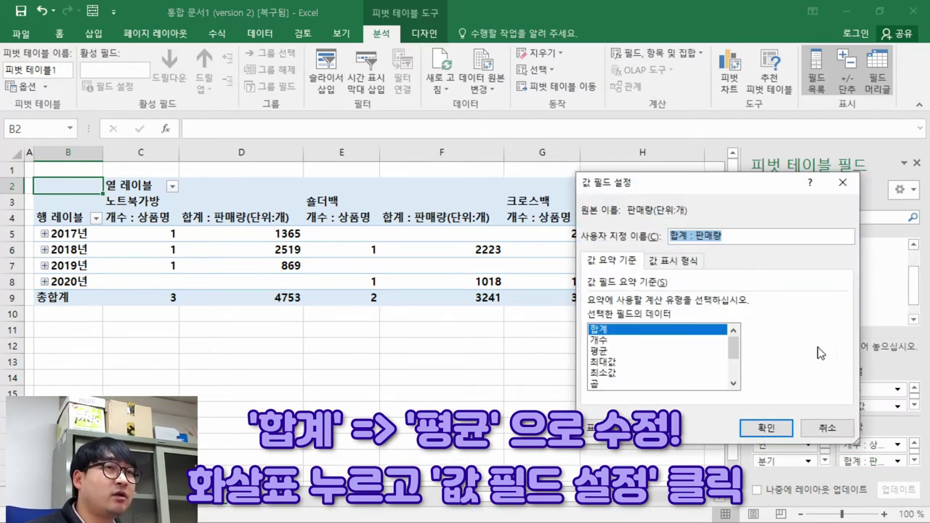
pyautogui.click(601, 351)
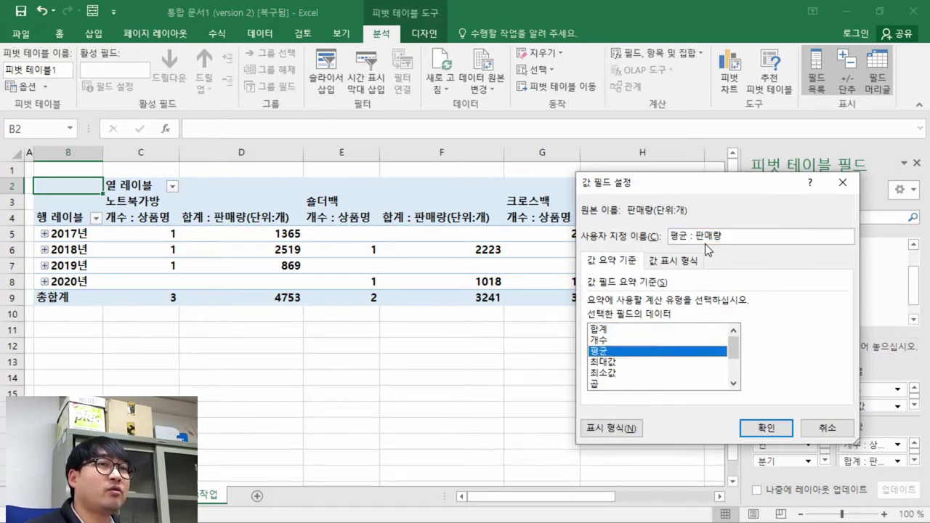
# Compare the average field's name with the PDF heading, set its custom name to 평균 : 판매량(단위:개) in Excel and apply the settings
pyautogui.hotkey('alt', 'Tab')
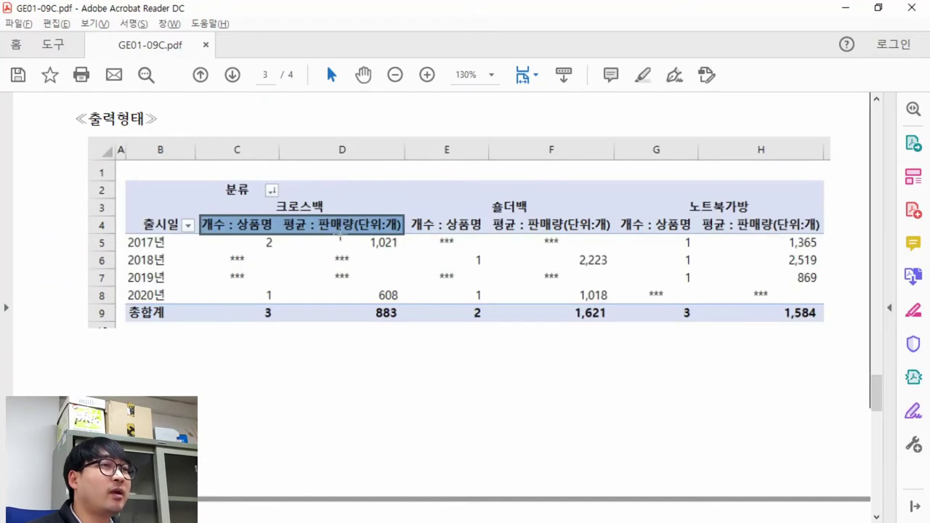
pyautogui.hotkey('alt', 'Tab')
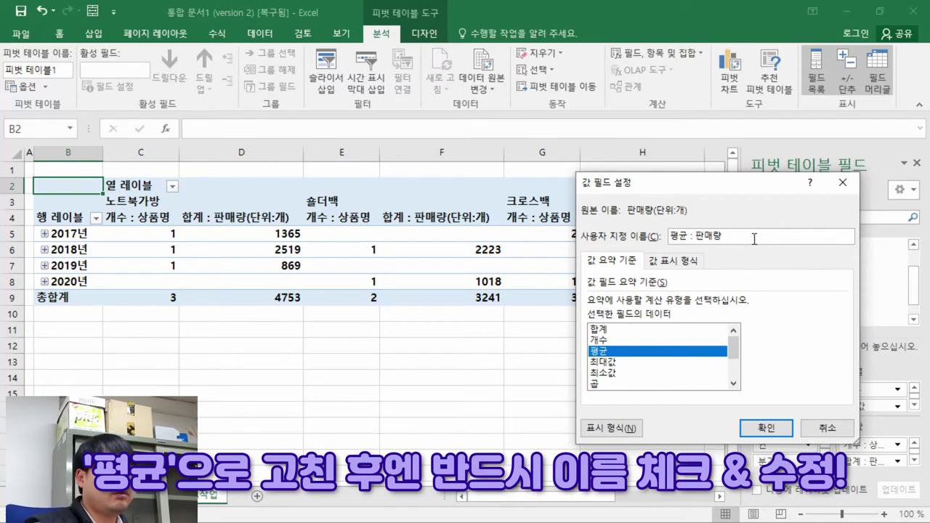
pyautogui.write('(ek')
pyautogui.press('BackSpace')
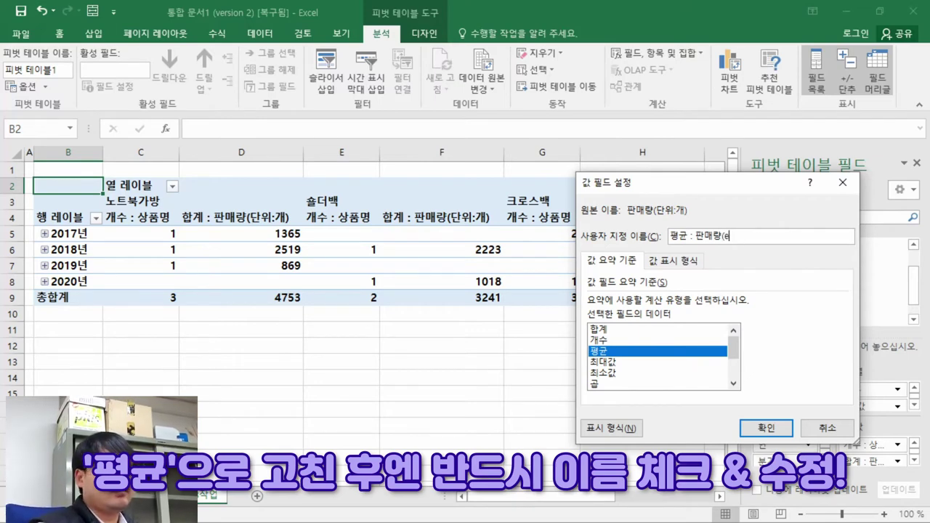
pyautogui.write('sdnl:ro)')
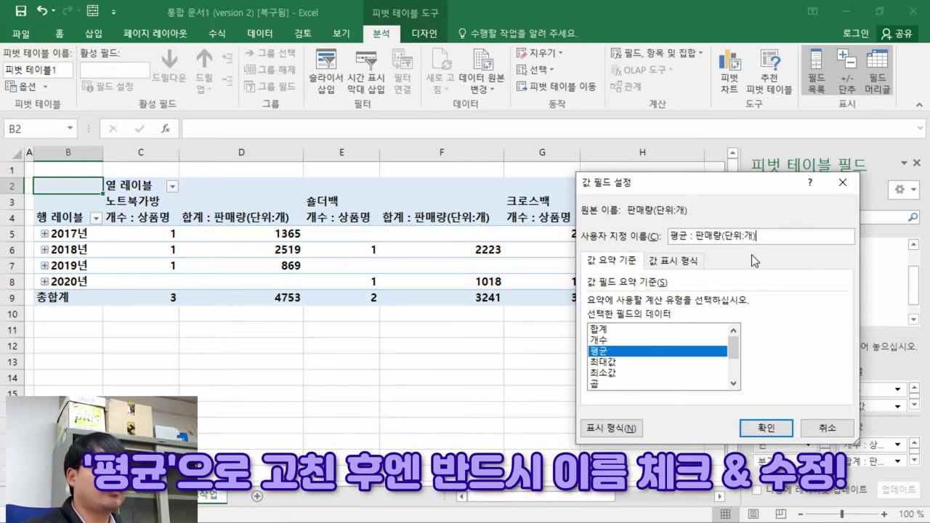
pyautogui.click(767, 429)
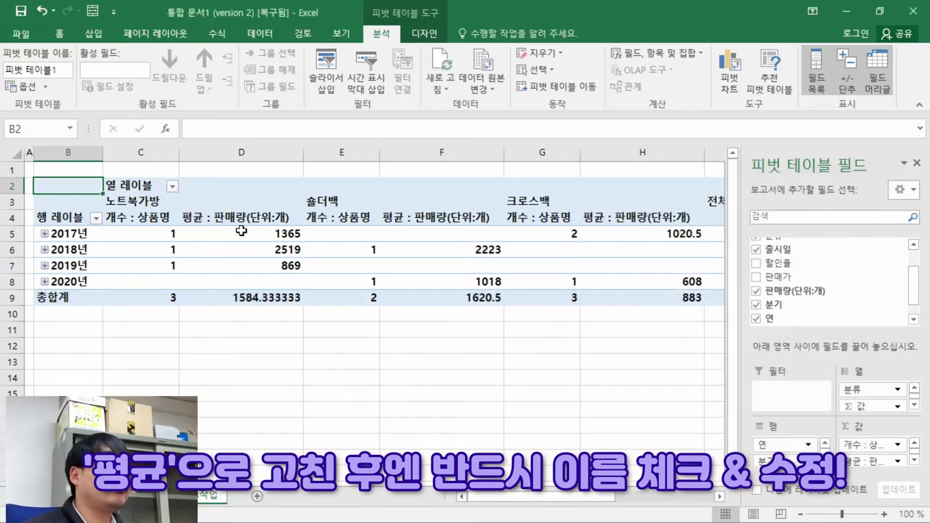
# Compare the headings with the PDF's expected output and rename the pivot table's 열 레이블 heading as 분류 in Excel
pyautogui.hotkey('alt', 'Tab')
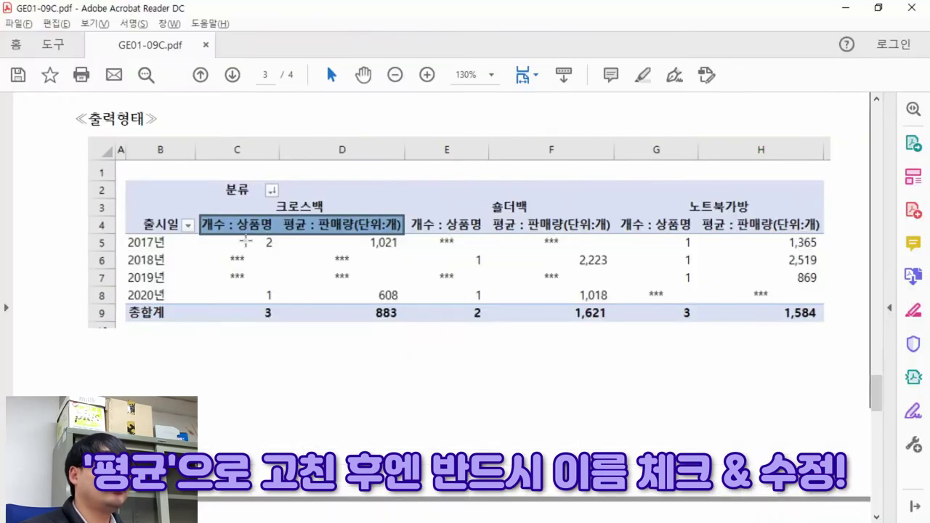
pyautogui.hotkey('alt', 'Tab')
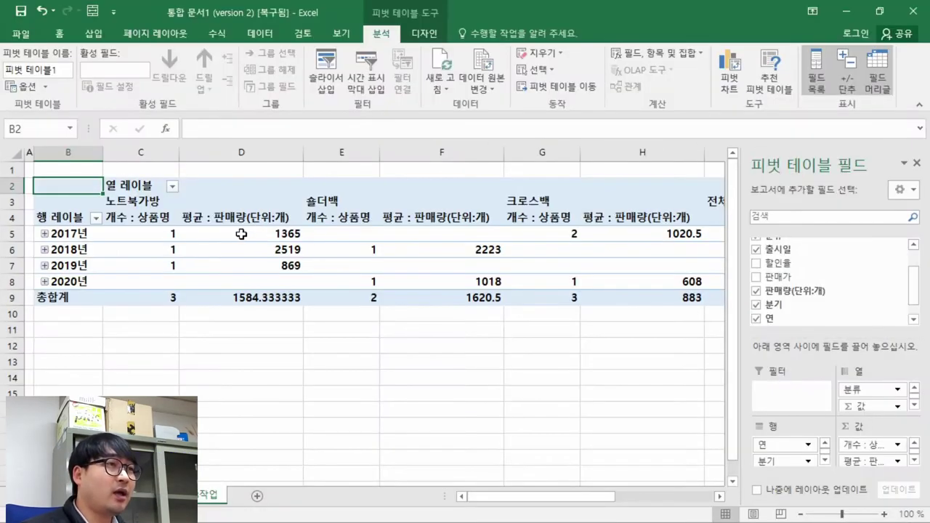
pyautogui.hotkey('alt', 'Tab')
pyautogui.scroll(3, 216, 230)
pyautogui.scroll(-3, 216, 227)
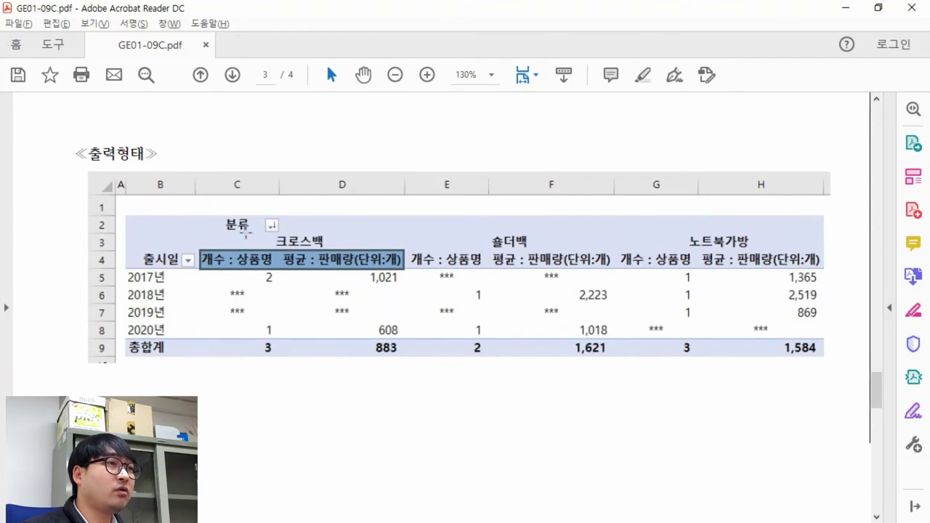
pyautogui.moveTo(260, 236); pyautogui.dragTo(216, 214)
pyautogui.hotkey('alt', 'Tab')
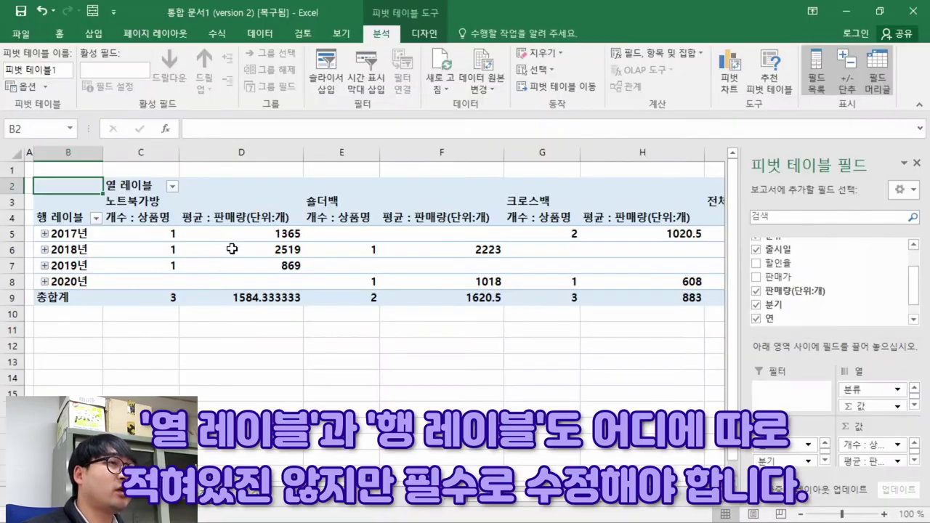
pyautogui.click(133, 188)
pyautogui.write('분류')
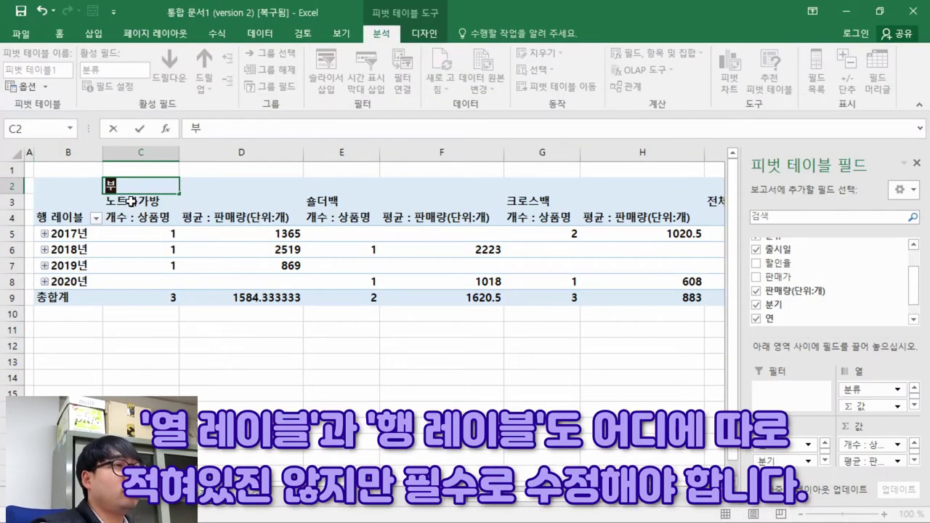
pyautogui.press('Return')
# Check the row heading in the PDF's expected output and rename the pivot table's 행 레이블 heading as 출시일 in Excel
pyautogui.press('Left')
pyautogui.press('Down')
pyautogui.hotkey('alt', 'Tab')
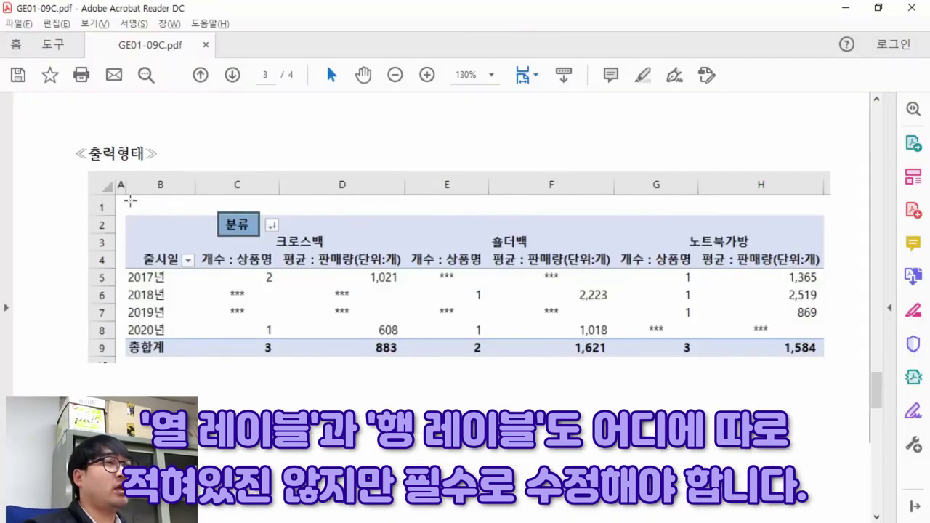
pyautogui.hotkey('alt', 'Tab')
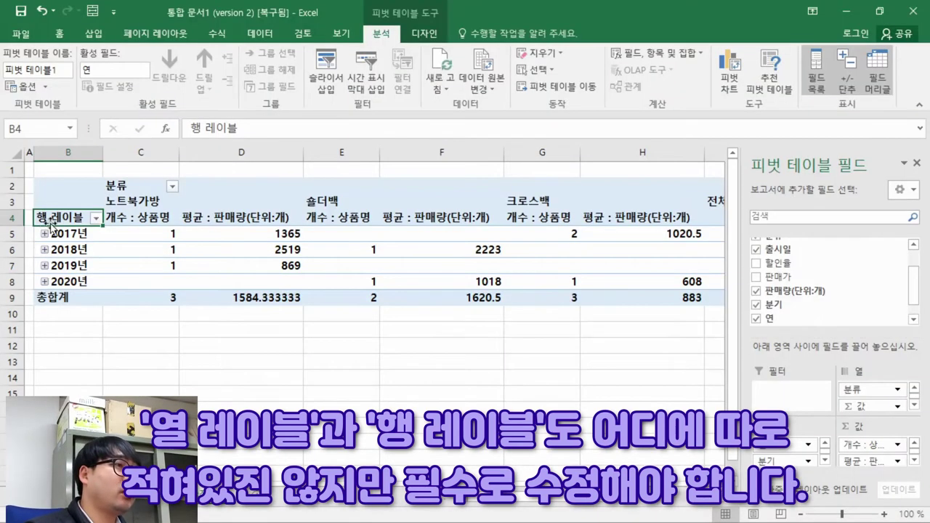
pyautogui.write('출시')
pyautogui.press('BackSpace')
pyautogui.press('BackSpace')
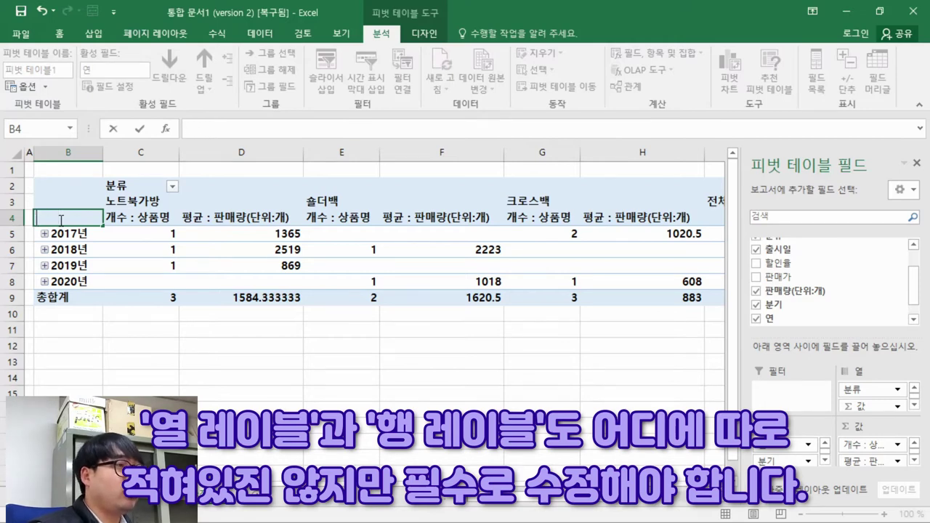
pyautogui.write('출시일')
pyautogui.press('Return')
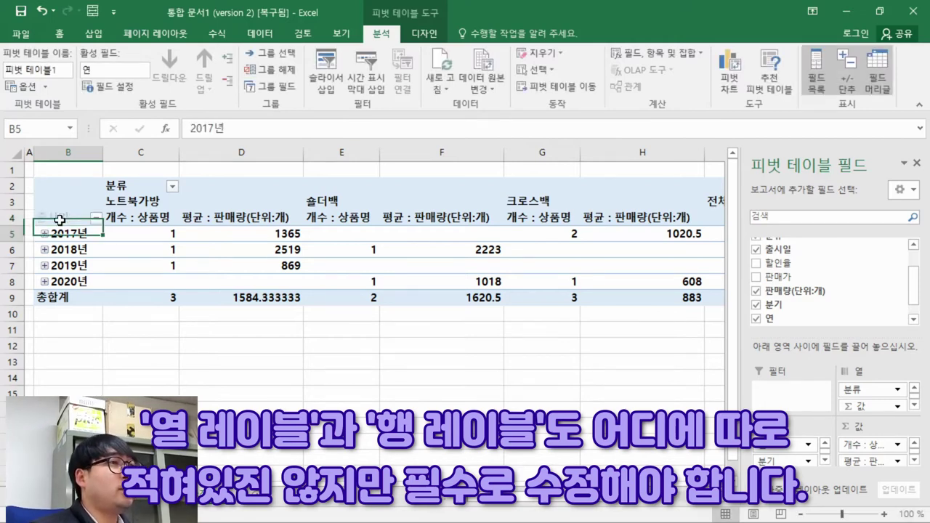
# Compare the pivot table's headings and layout in Excel with the expected output in the PDF
pyautogui.hotkey('ctrl', 'Home')
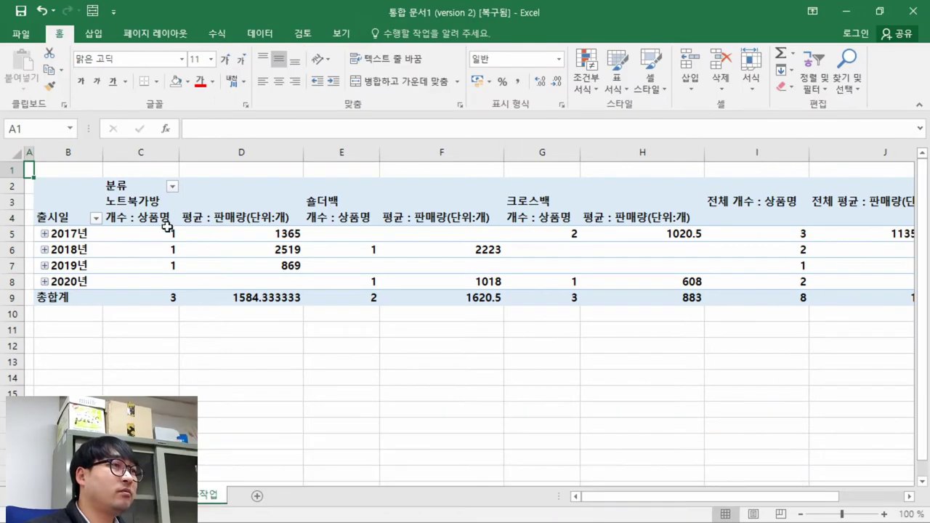
pyautogui.hotkey('alt', 'Tab')
pyautogui.hotkey('alt', 'Tab')
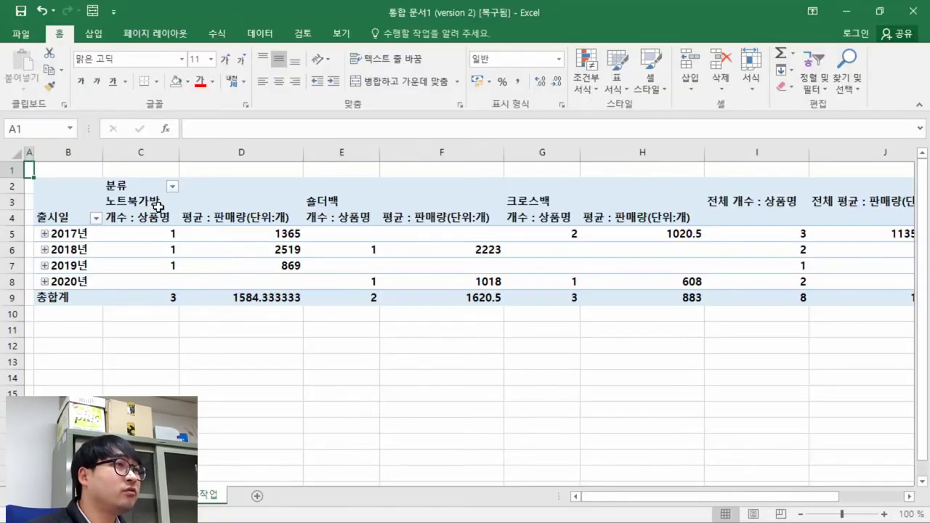
pyautogui.hotkey('alt', 'Tab')
pyautogui.hotkey('alt', 'Tab')
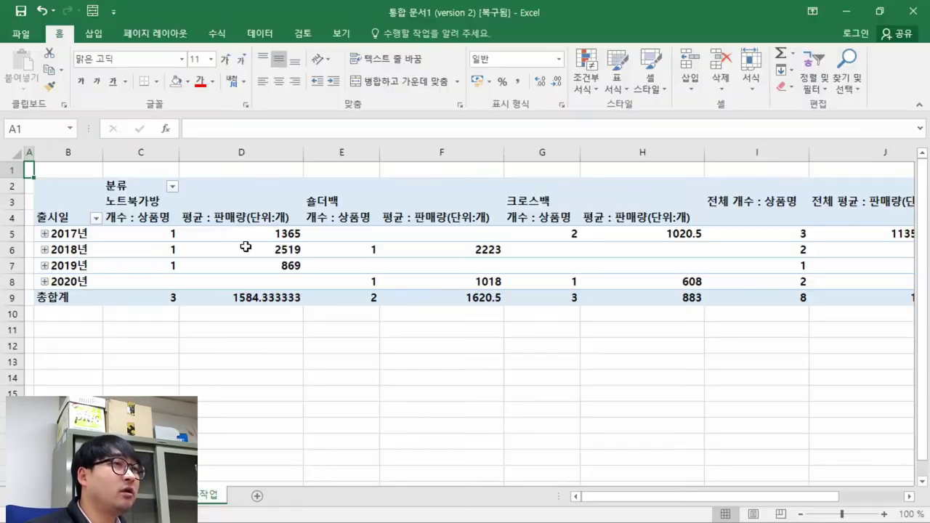
pyautogui.click(145, 152)
pyautogui.hotkey('alt', 'Tab')
pyautogui.click(297, 246)
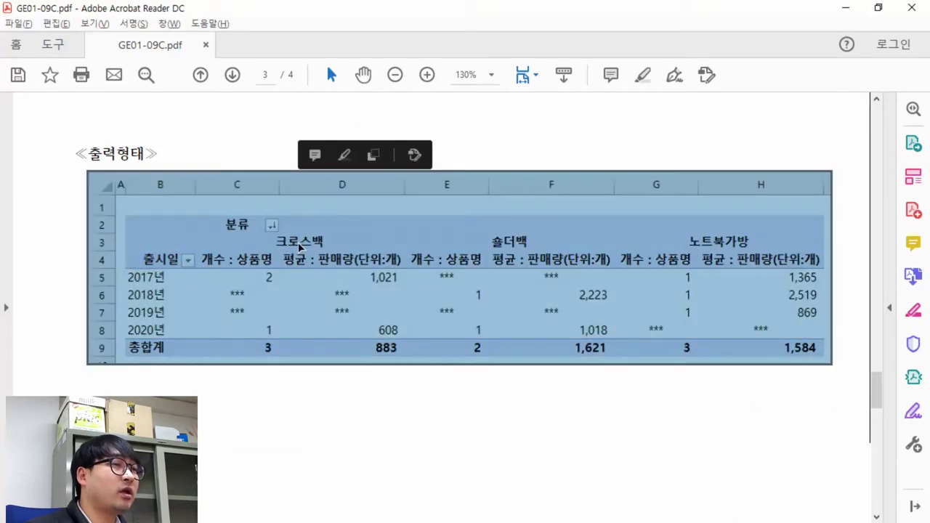
pyautogui.hotkey('alt', 'Tab')
pyautogui.hotkey('alt', 'Tab')
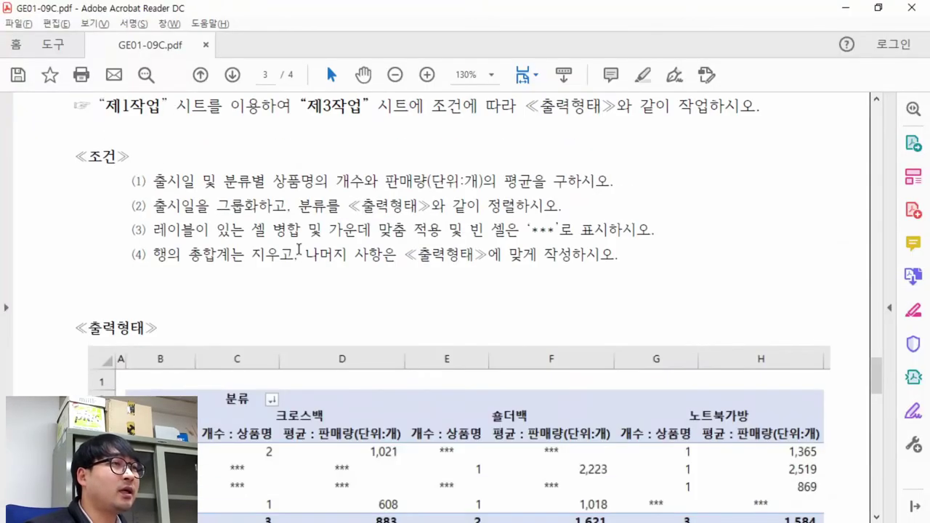
# Strike through condition (1) about the count of 상품명 and the average of 판매량(단위:개) in the PDF
pyautogui.scroll(3, 129, 219)
pyautogui.scroll(-2, 129, 219)
pyautogui.moveTo(135, 215); pyautogui.dragTo(611, 218)
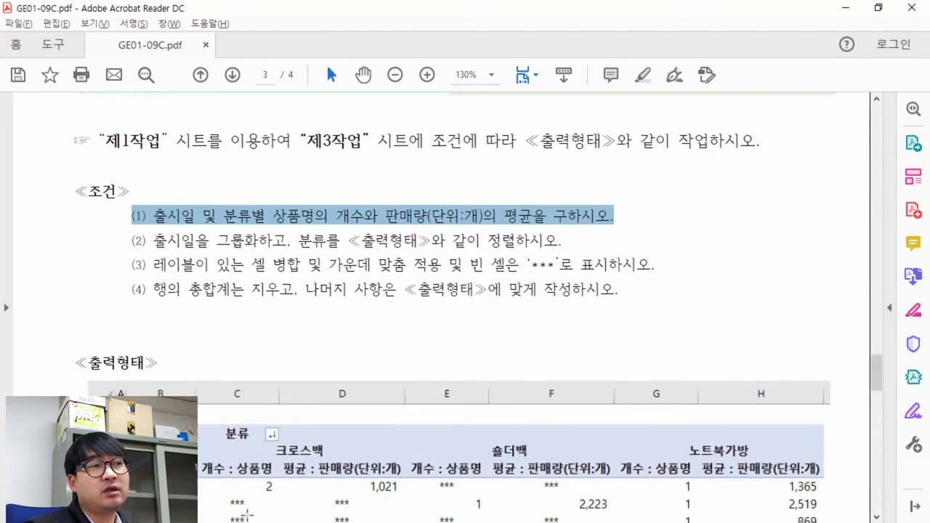
pyautogui.rightClick(356, 213)
pyautogui.click(414, 270)
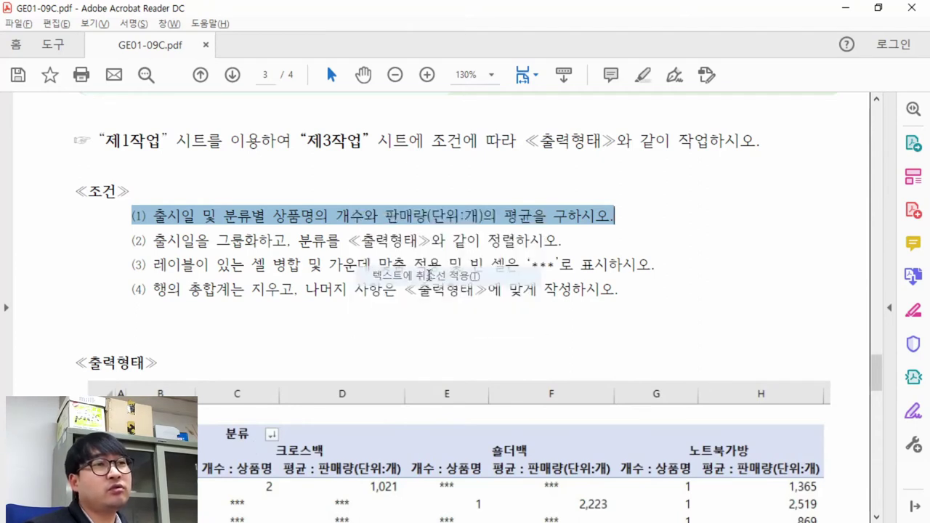
# Examine condition (2) on grouping 출시일 and compare the expected output's 출시일 column with the pivot table in Excel
pyautogui.scroll(-2, 239, 269)
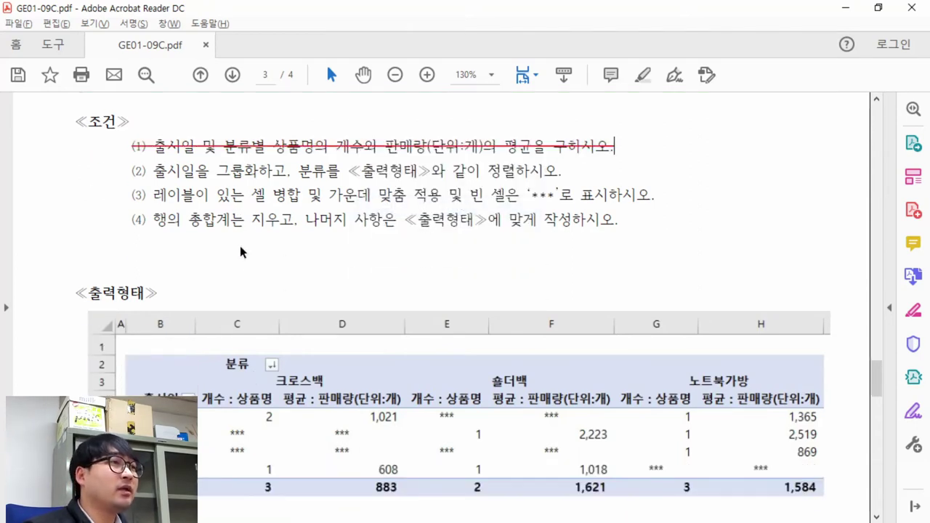
pyautogui.moveTo(127, 171); pyautogui.dragTo(299, 173)
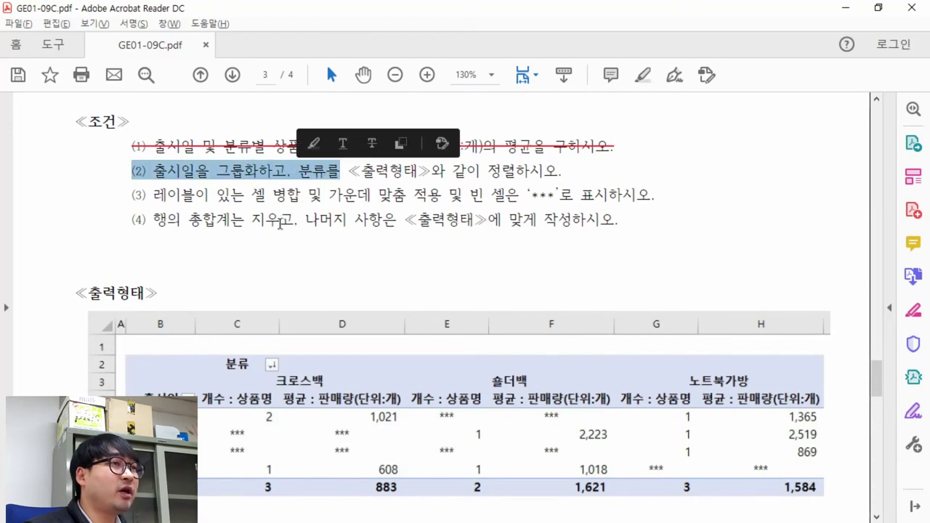
pyautogui.scroll(-2, 280, 223)
pyautogui.moveTo(119, 324); pyautogui.dragTo(175, 397)
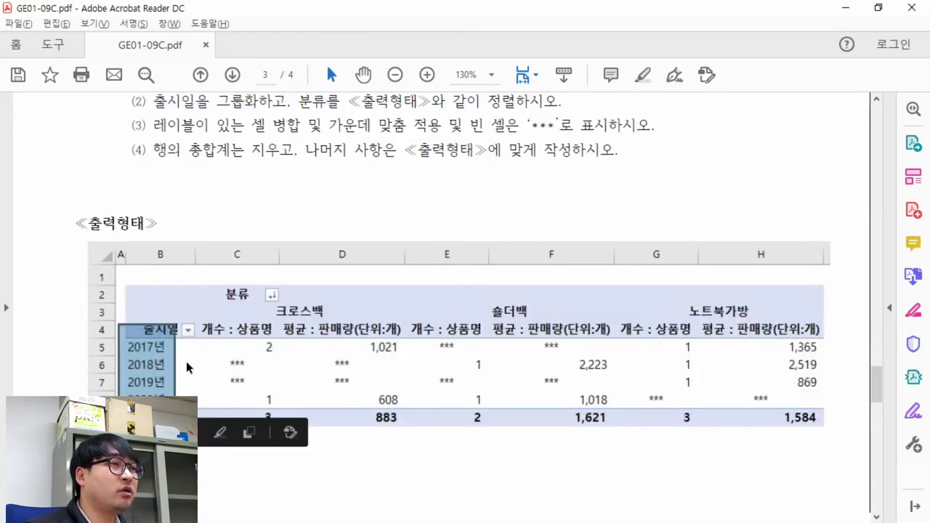
pyautogui.hotkey('alt', 'Tab')
pyautogui.click(64, 217)
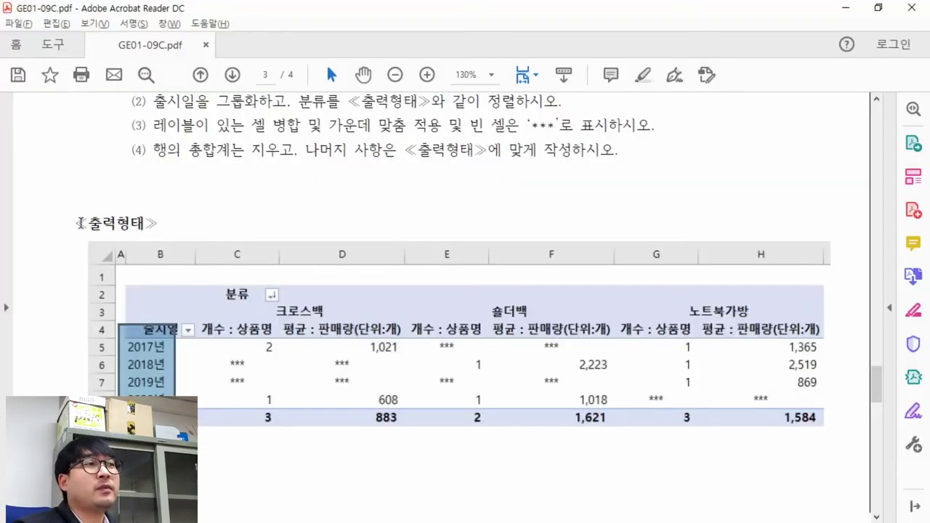
pyautogui.hotkey('alt', 'Tab')
pyautogui.moveTo(211, 101); pyautogui.dragTo(287, 101)
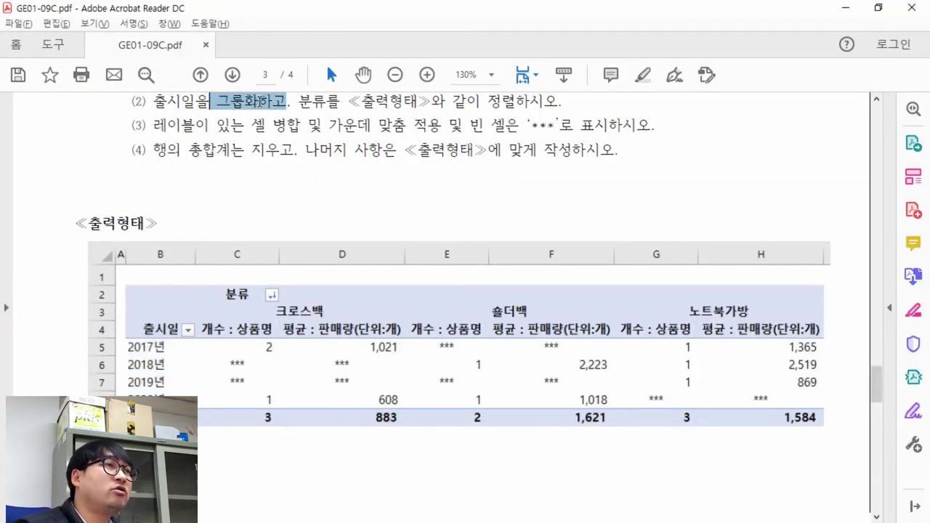
# Group the pivot table's 출시일 row labels by 연 only in Excel, checking the expected labels in the PDF
pyautogui.hotkey('alt', 'Tab')
pyautogui.click(77, 240)
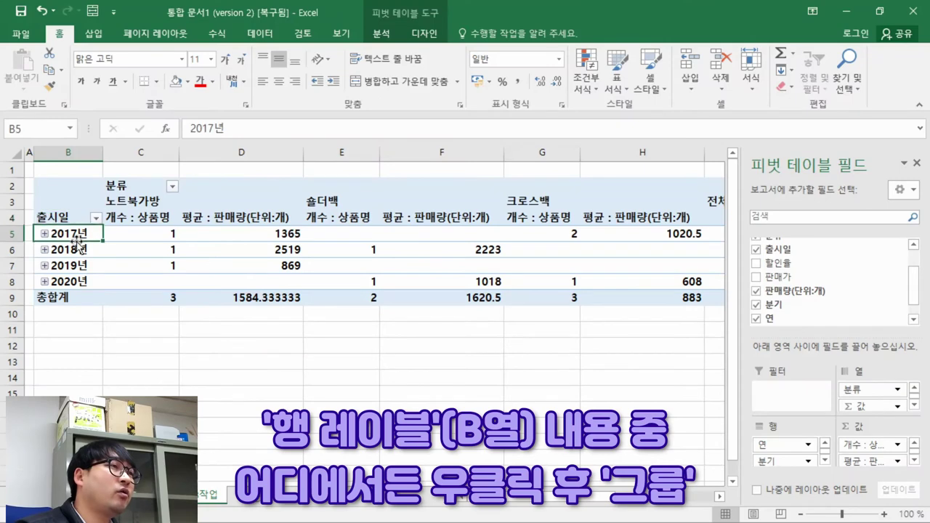
pyautogui.click(75, 249)
pyautogui.rightClick(72, 268)
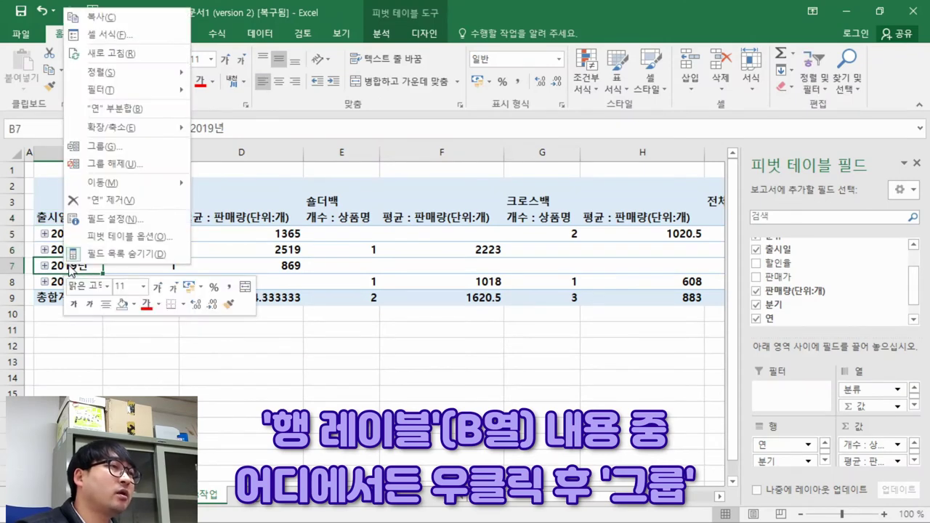
pyautogui.click(114, 149)
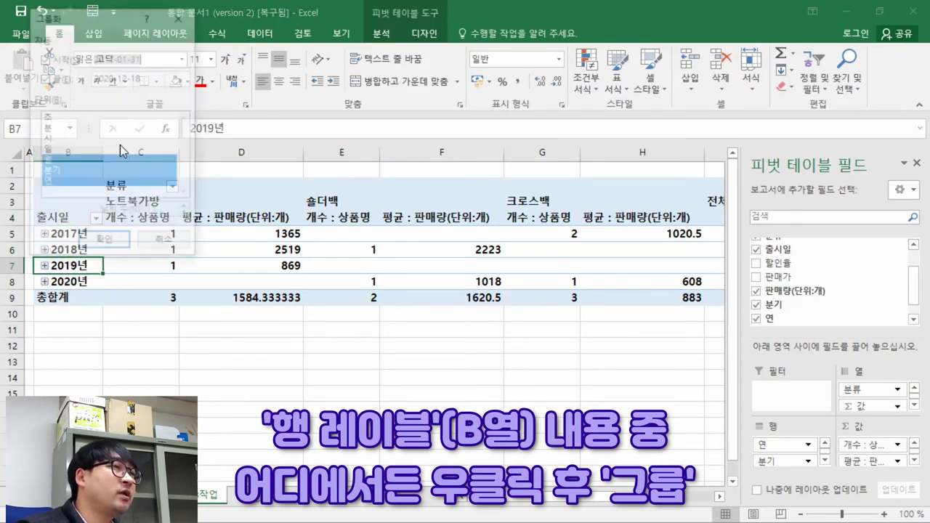
pyautogui.moveTo(116, 22); pyautogui.dragTo(376, 115)
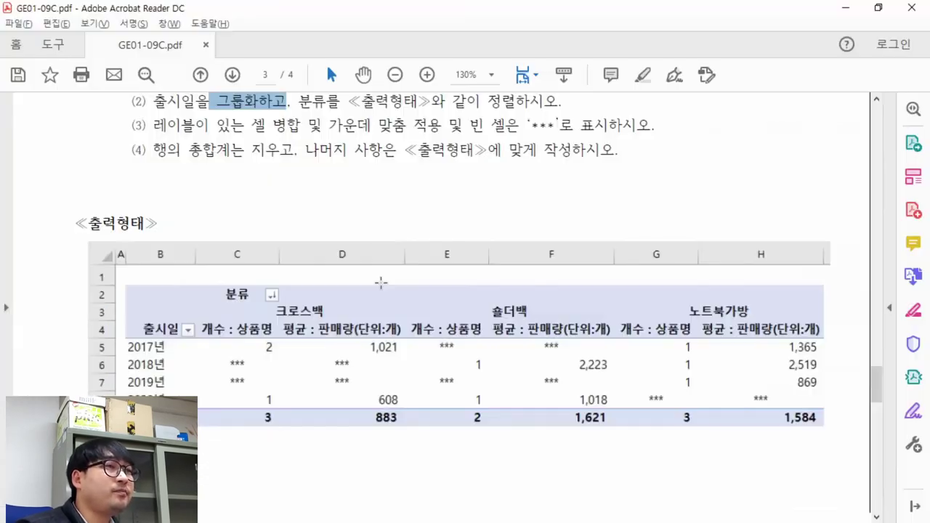
pyautogui.moveTo(130, 341); pyautogui.dragTo(156, 398)
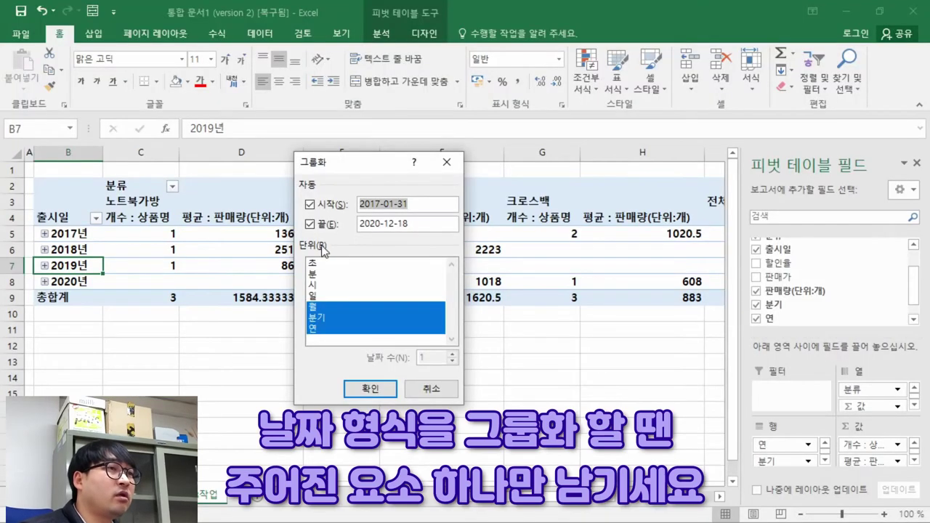
pyautogui.click(325, 306)
pyautogui.click(323, 317)
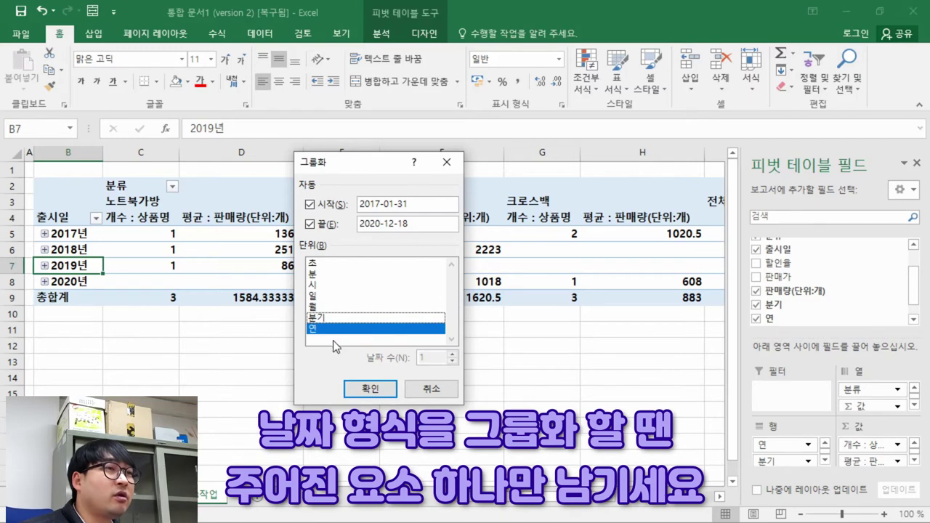
pyautogui.click(366, 383)
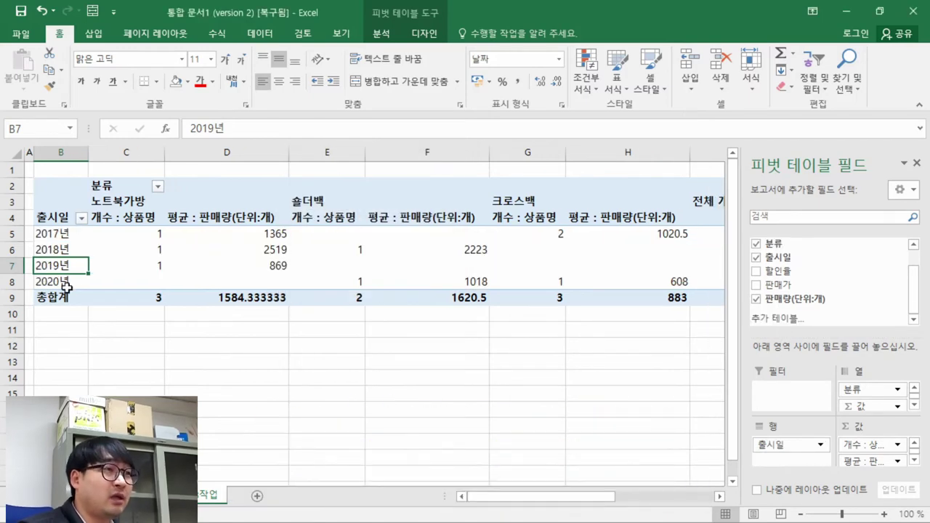
# Compare the grouped 출시일 labels with the PDF's expected output and strike through 출시일을 그룹화하고 in condition (2)
pyautogui.hotkey('alt', 'Tab')
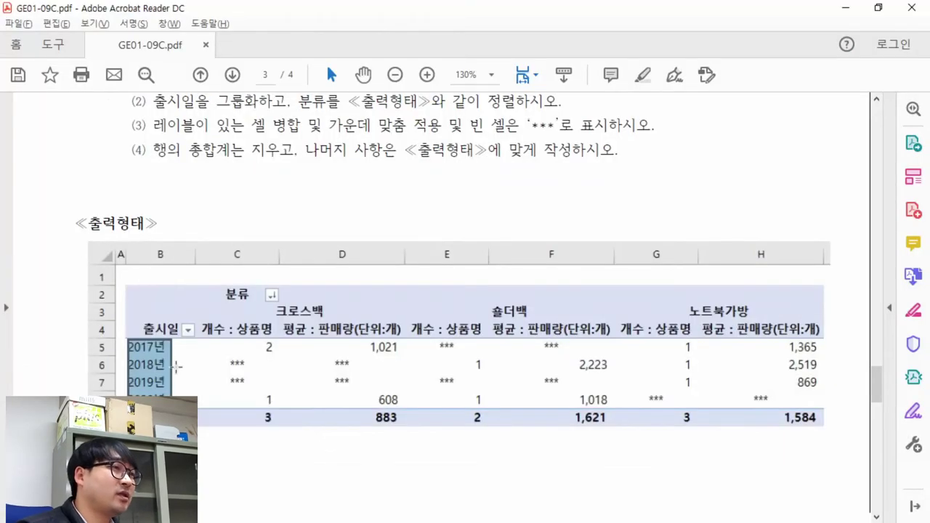
pyautogui.hotkey('alt', 'Tab')
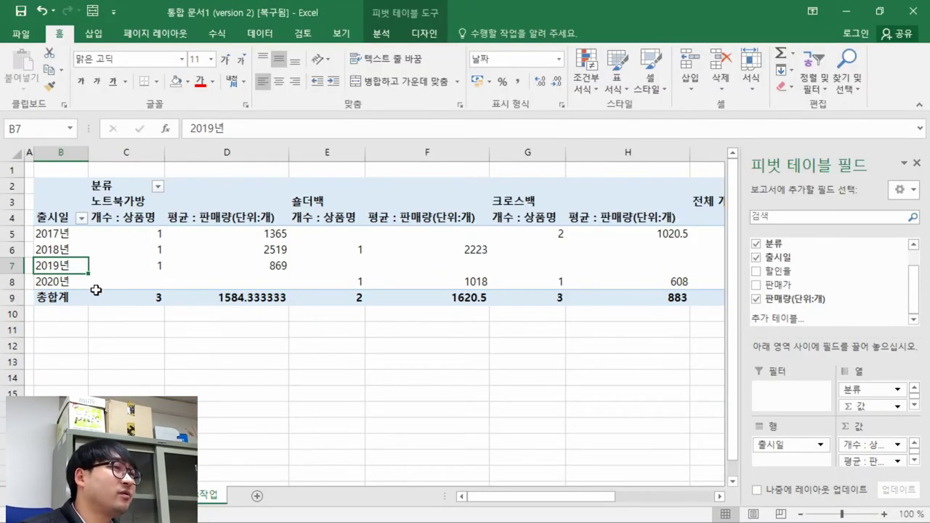
pyautogui.hotkey('alt', 'Tab')
pyautogui.moveTo(155, 102)
pyautogui.mouseDown()
pyautogui.moveTo(558, 103)
pyautogui.moveTo(547, 109)
pyautogui.mouseUp()
pyautogui.click(341, 127)
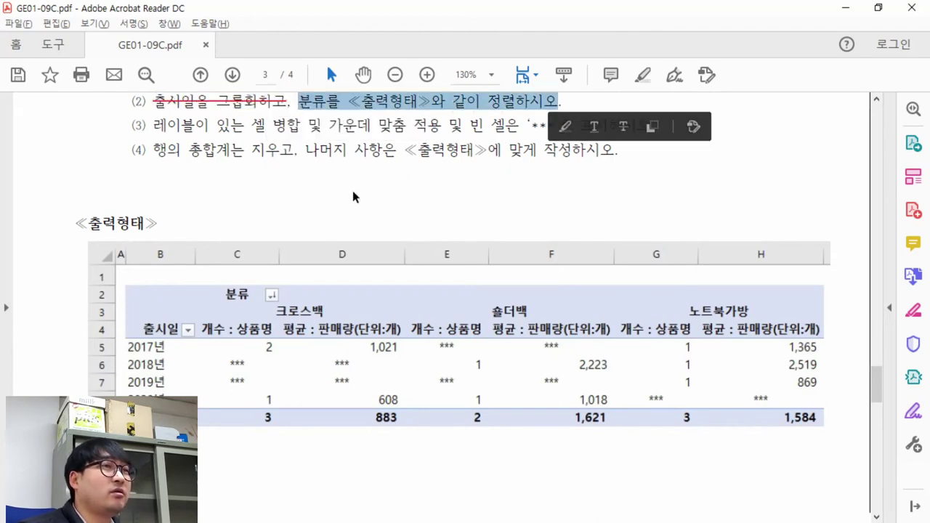
# Check the 분류 sort marker in the PDF, sort 분류 in descending text order in Excel, and compare the category order
pyautogui.moveTo(215, 276); pyautogui.dragTo(300, 316)
pyautogui.moveTo(253, 287); pyautogui.dragTo(289, 306)
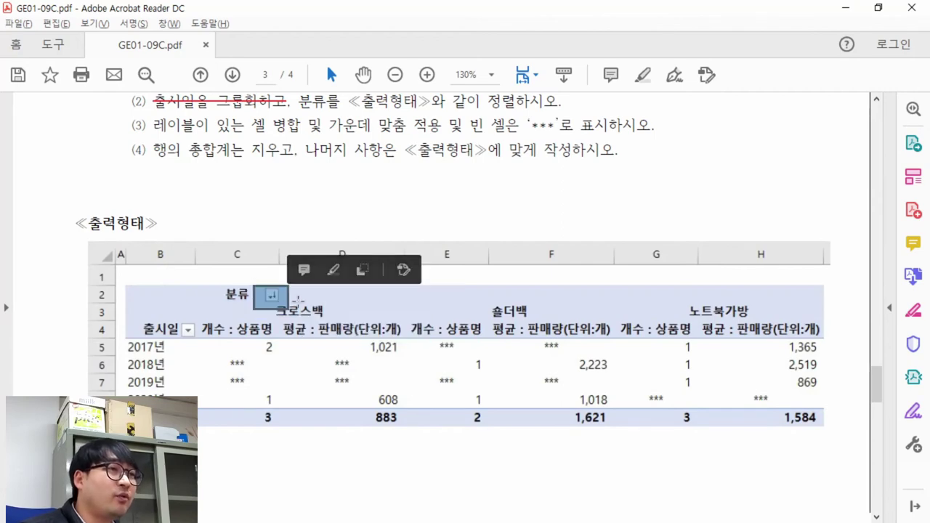
pyautogui.hotkey('alt', 'Tab')
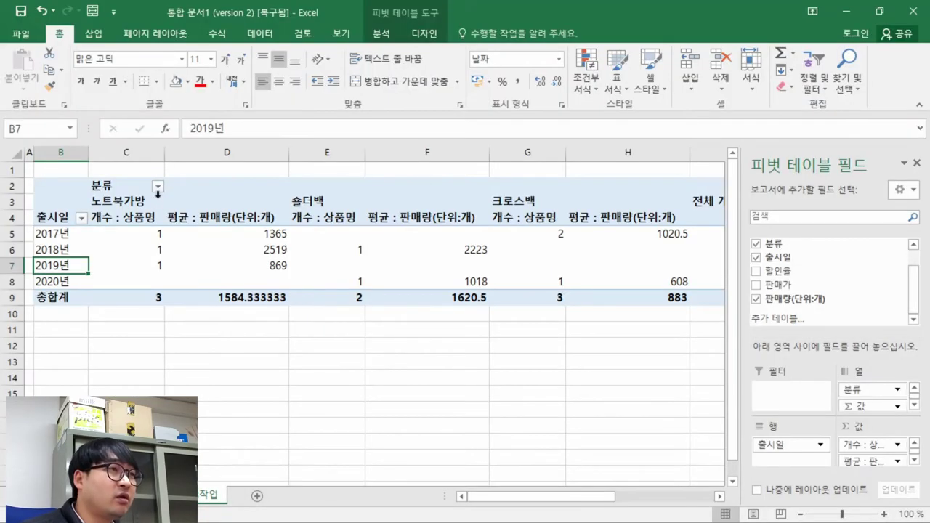
pyautogui.click(131, 189)
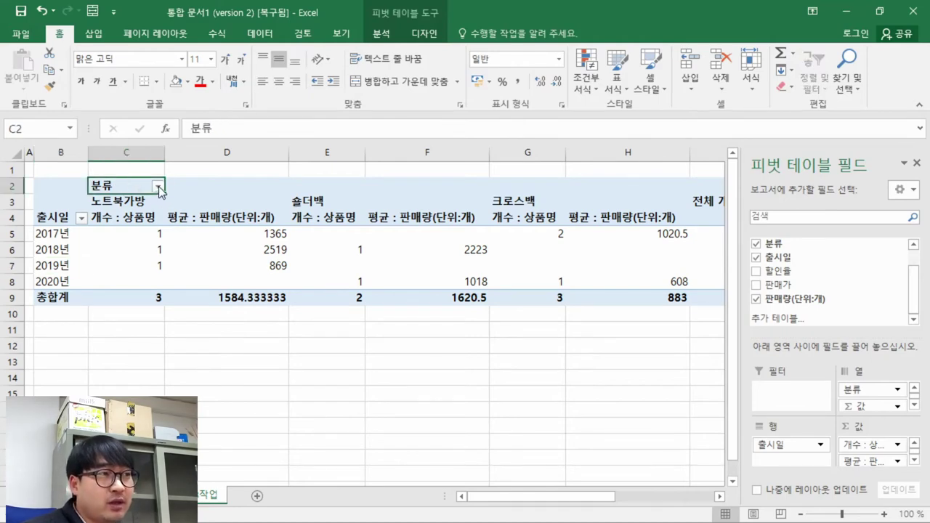
pyautogui.click(157, 187)
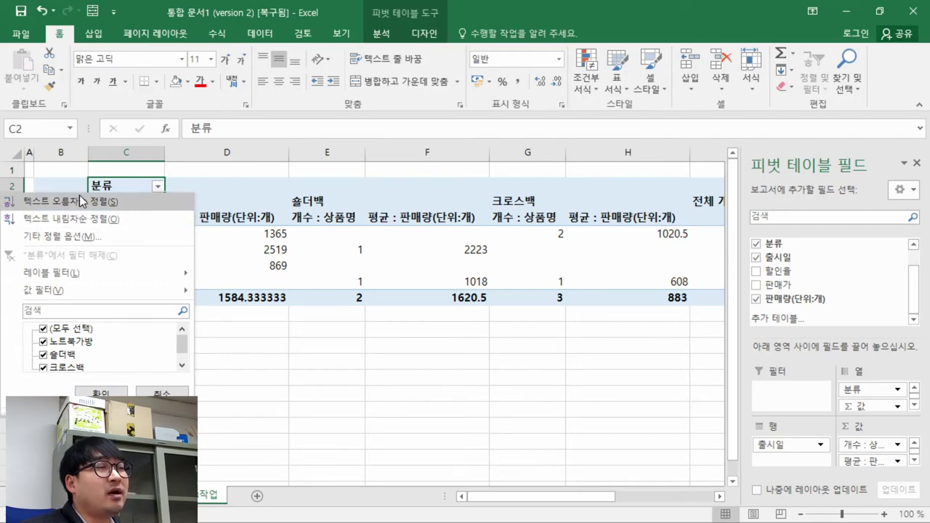
pyautogui.click(75, 218)
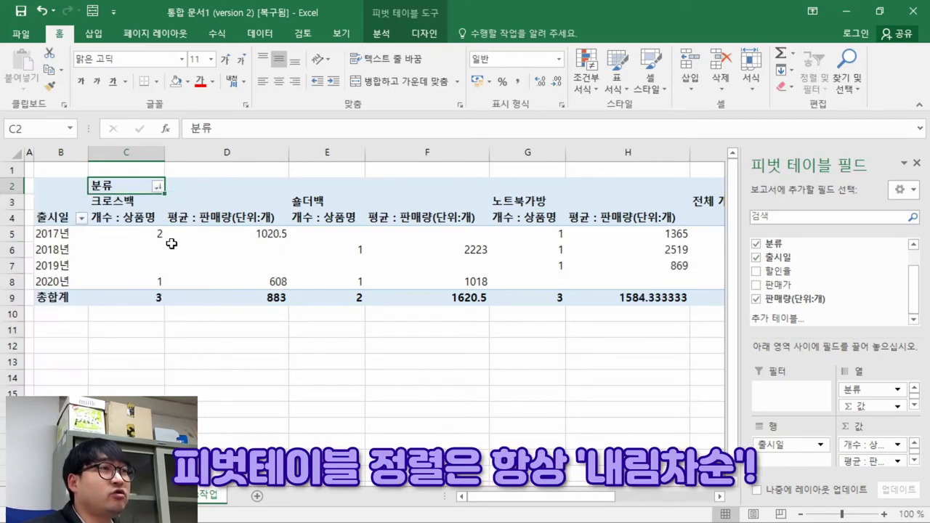
pyautogui.hotkey('alt', 'Tab')
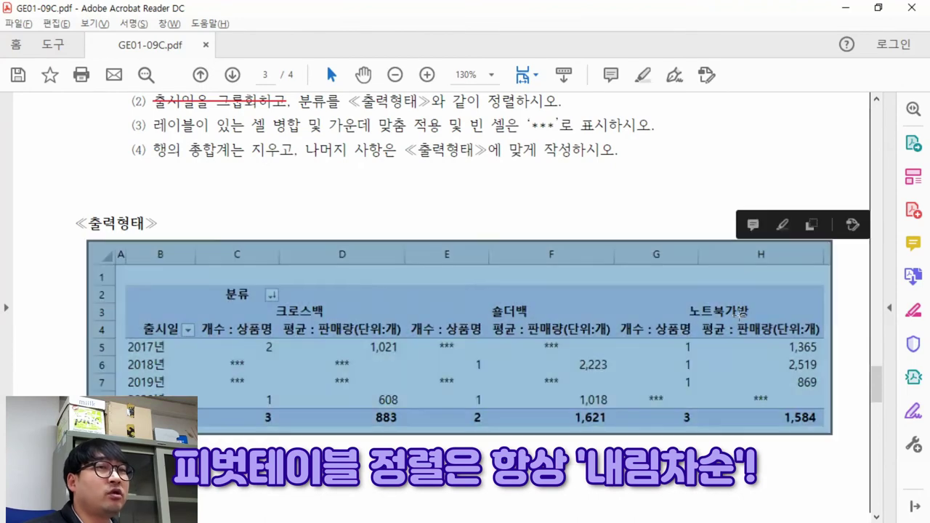
pyautogui.doubleClick(712, 322)
pyautogui.hotkey('alt', 'Tab')
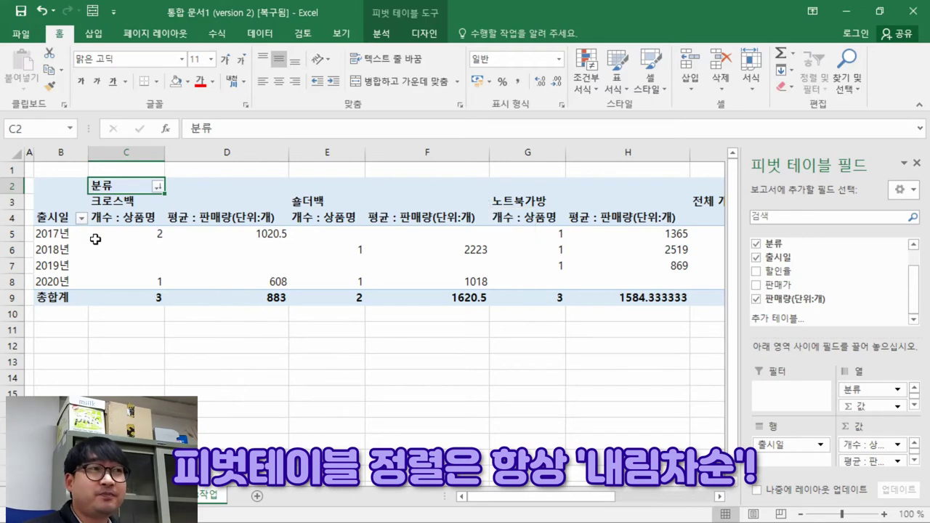
# Try sorting the pivot table's 분류 labels in ascending text order
pyautogui.click(158, 186)
pyautogui.click(80, 202)
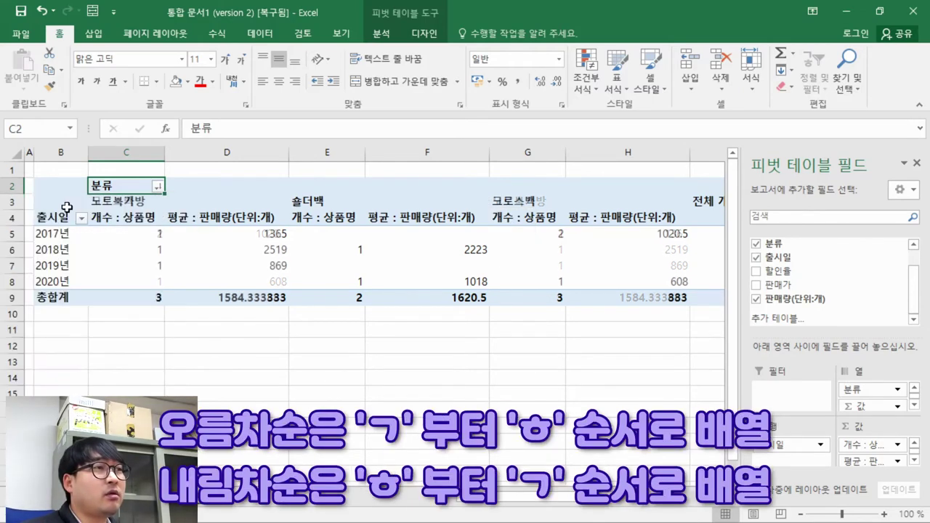
pyautogui.click(158, 186)
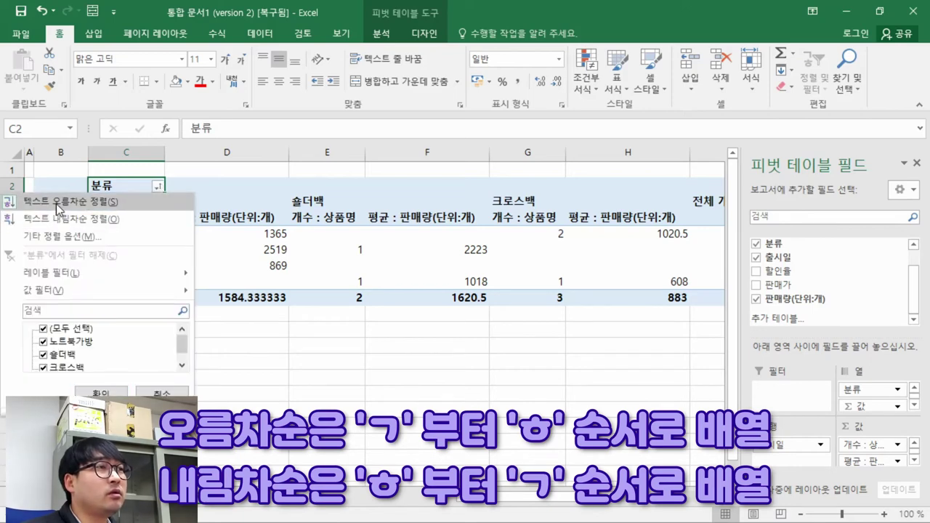
pyautogui.click(97, 197)
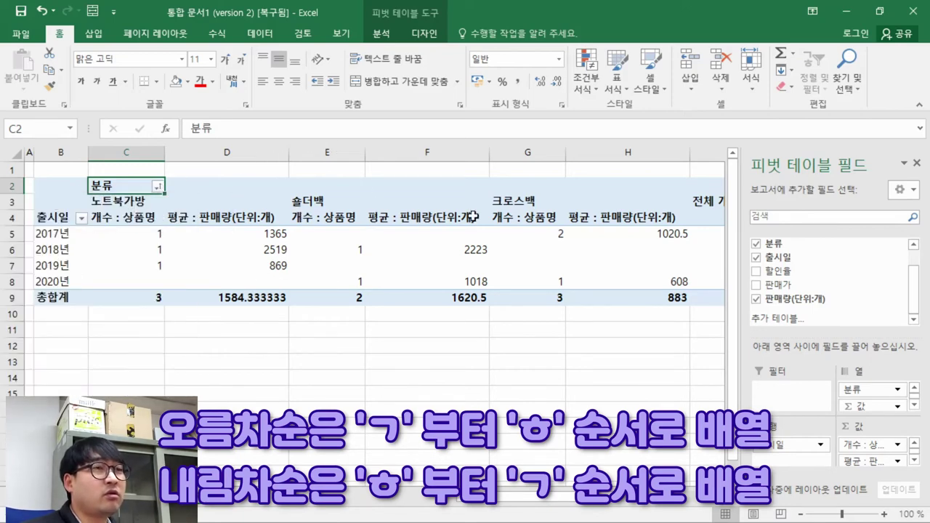
# Recheck the 분류 sort marker in the PDF and sort the pivot table's 분류 labels back into descending text order in Excel
pyautogui.hotkey('alt', 'Tab')
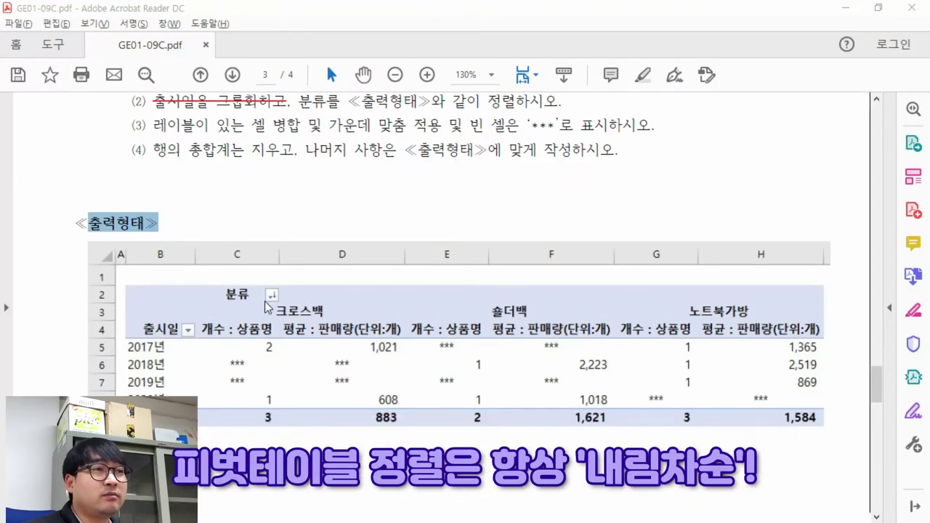
pyautogui.hotkey('alt', 'Tab')
pyautogui.click(157, 186)
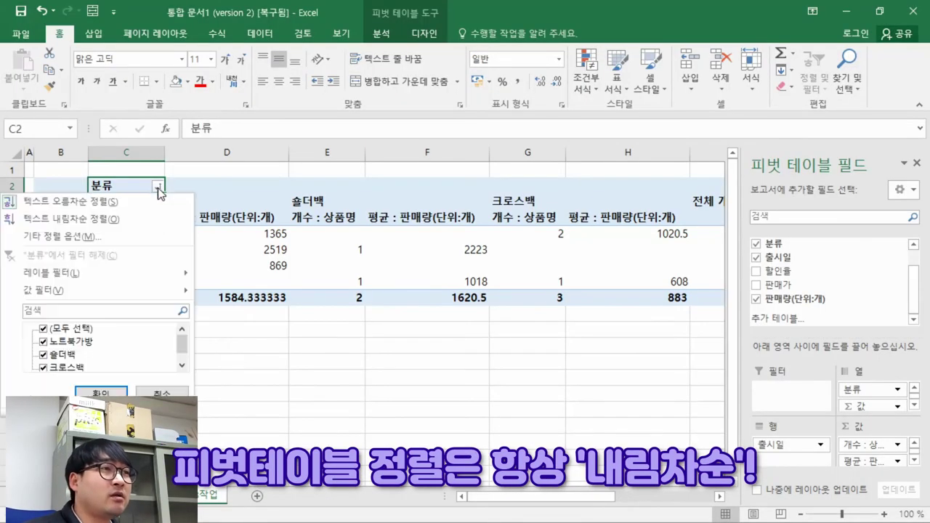
pyautogui.click(75, 219)
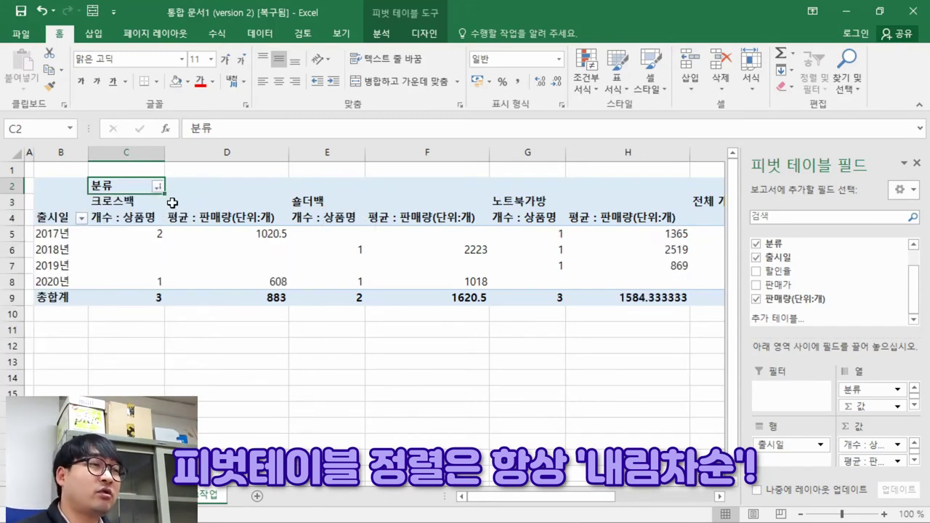
# Compare the 분류 order in Excel with the expected output and strike through the remaining sorting part of condition (2) in the PDF
pyautogui.hotkey('alt', 'Tab')
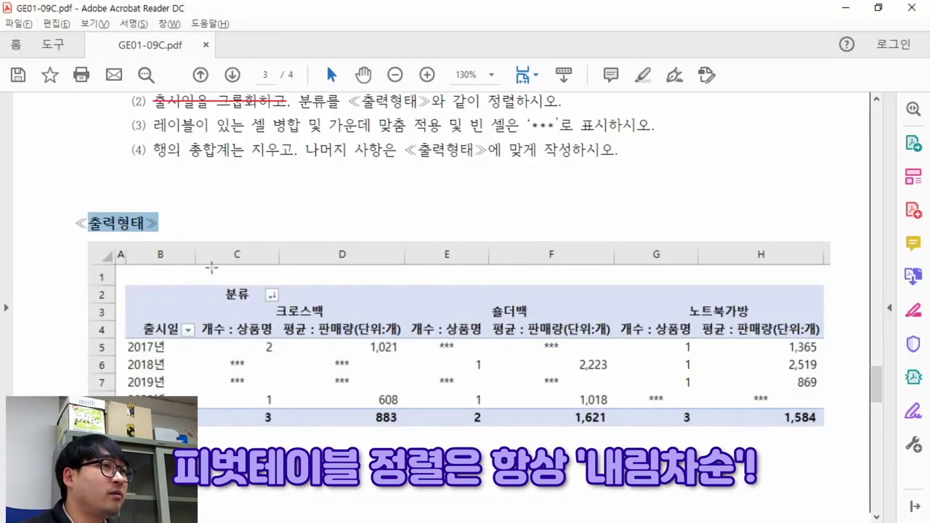
pyautogui.moveTo(292, 298); pyautogui.dragTo(771, 325)
pyautogui.hotkey('alt', 'Tab')
pyautogui.moveTo(113, 194); pyautogui.dragTo(353, 210)
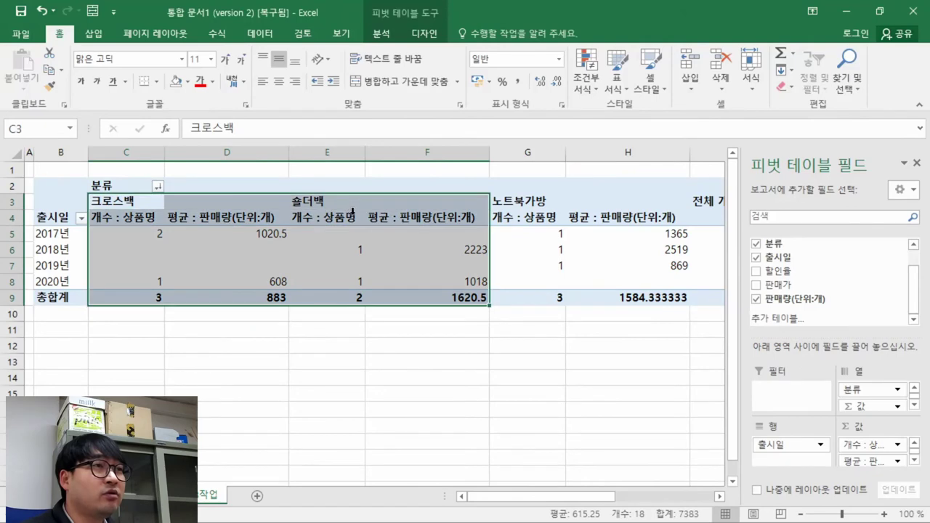
pyautogui.click(565, 217)
pyautogui.click(118, 195)
pyautogui.hotkey('alt', 'Tab')
pyautogui.moveTo(298, 102); pyautogui.dragTo(561, 103)
pyautogui.click(605, 128)
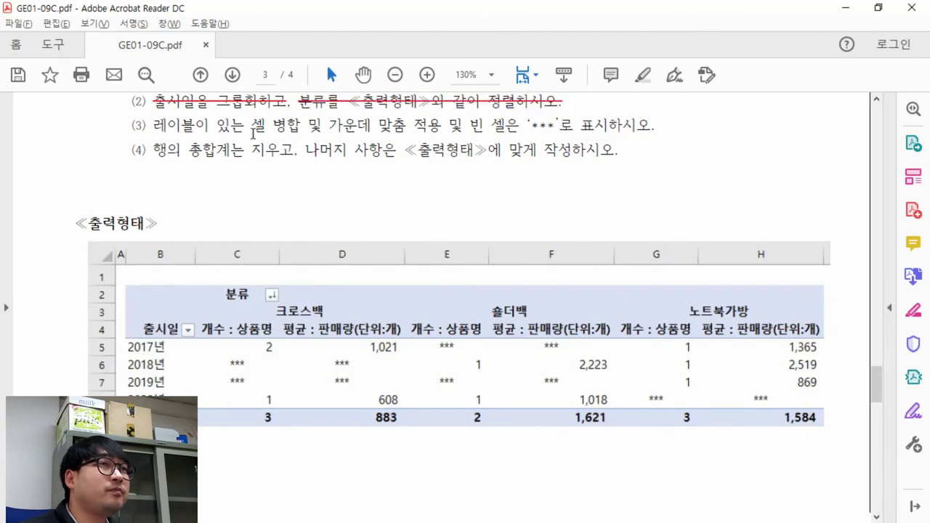
# Read condition (3) about label cells and empty cells in the PDF and open the pivot table options in Excel
pyautogui.moveTo(151, 125); pyautogui.dragTo(652, 125)
pyautogui.hotkey('alt', 'Tab')
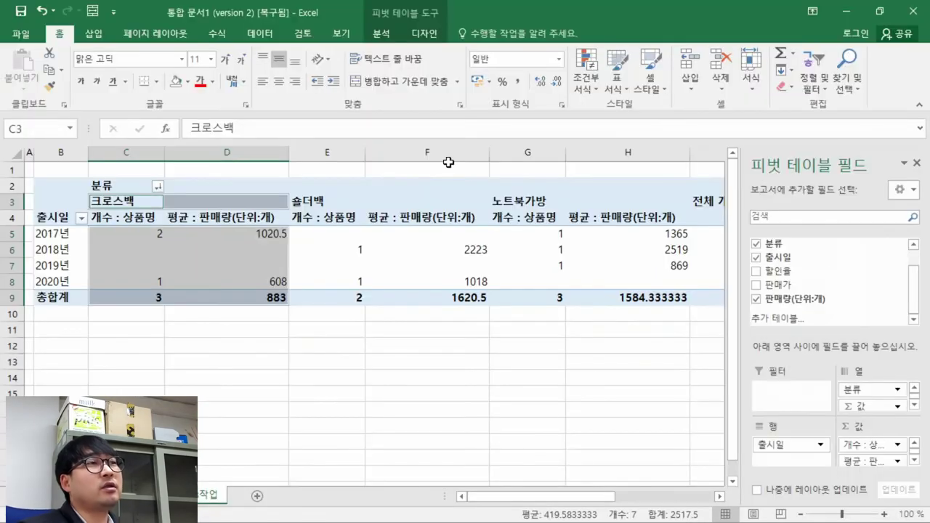
pyautogui.click(246, 255)
pyautogui.rightClick(473, 231)
pyautogui.click(145, 233)
pyautogui.click(71, 282)
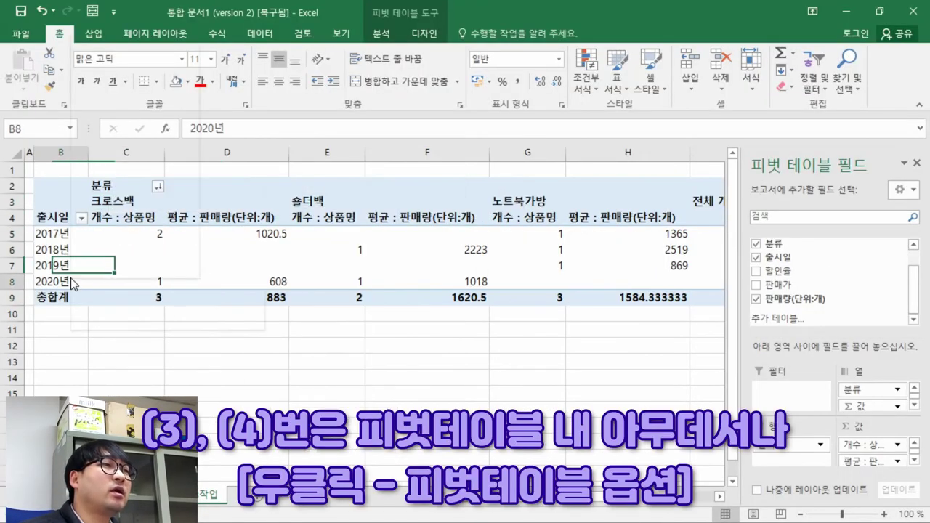
pyautogui.rightClick(485, 251)
pyautogui.rightClick(610, 189)
pyautogui.rightClick(421, 236)
pyautogui.rightClick(194, 232)
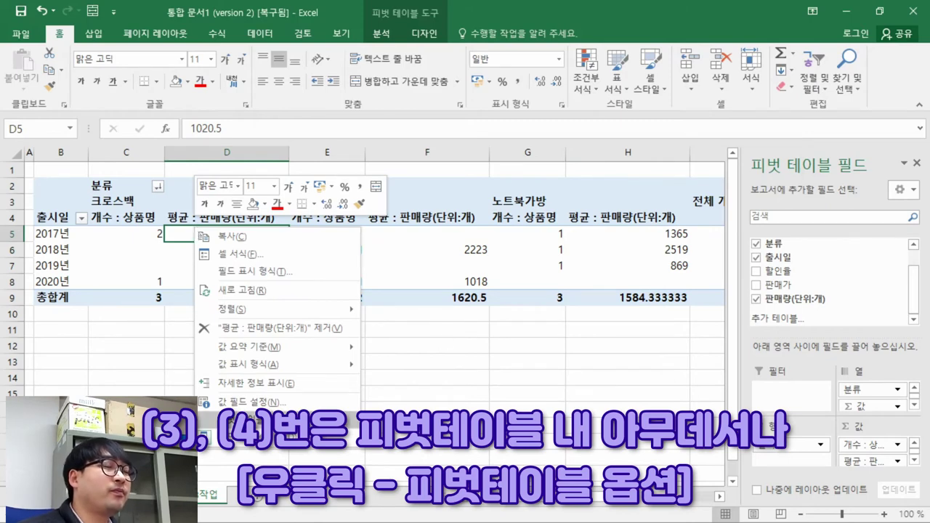
pyautogui.click(247, 421)
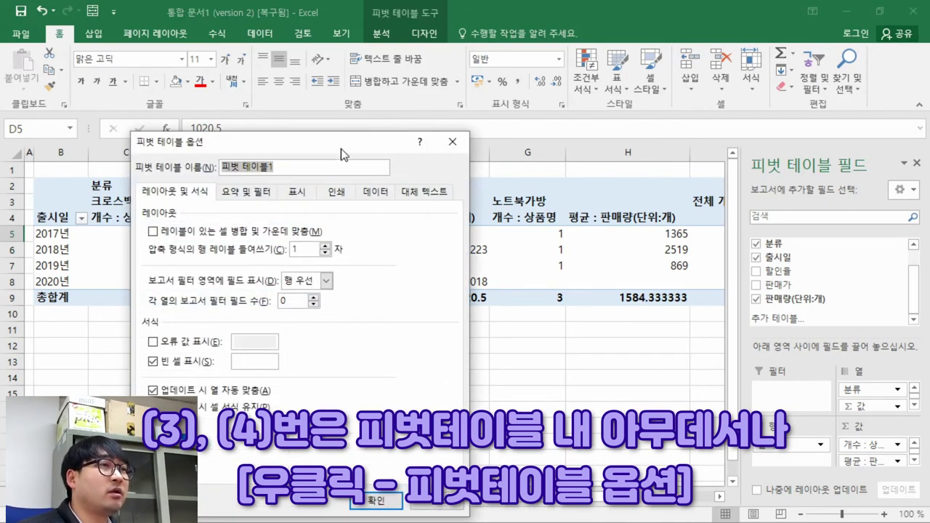
pyautogui.moveTo(341, 151); pyautogui.dragTo(387, 105)
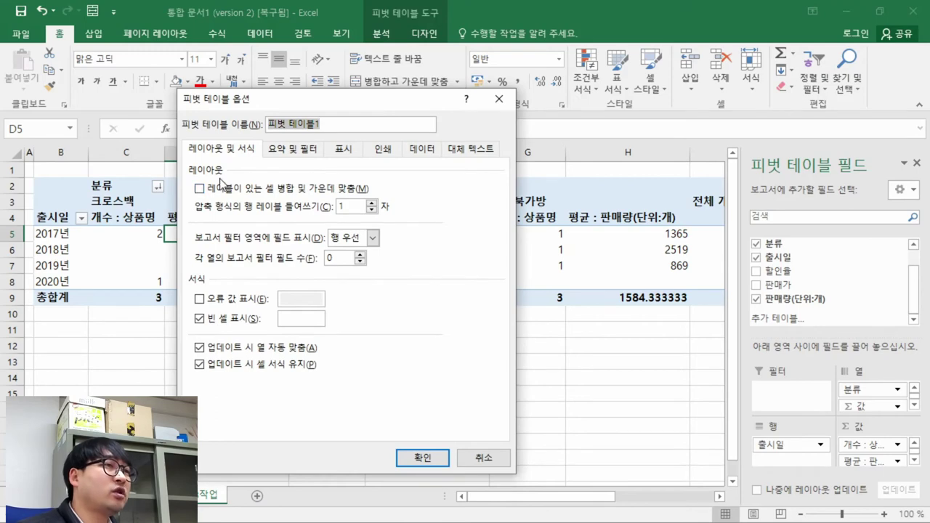
# Recheck condition (3) in the PDF and enable 레이블이 있는 셀 병합 및 가운데 맞춤 in Excel's pivot table options
pyautogui.hotkey('alt', 'Tab')
pyautogui.click(158, 124)
pyautogui.moveTo(158, 123); pyautogui.dragTo(603, 126)
pyautogui.hotkey('alt', 'Tab')
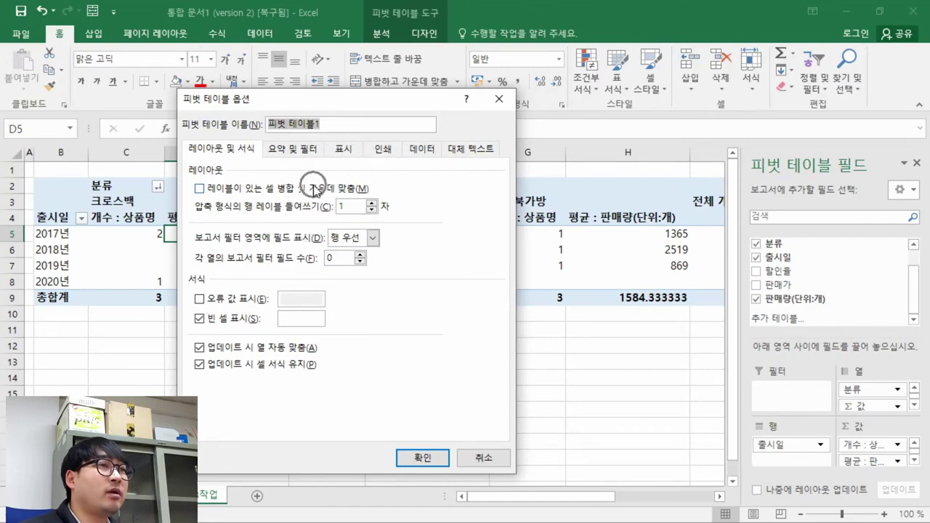
pyautogui.click(199, 189)
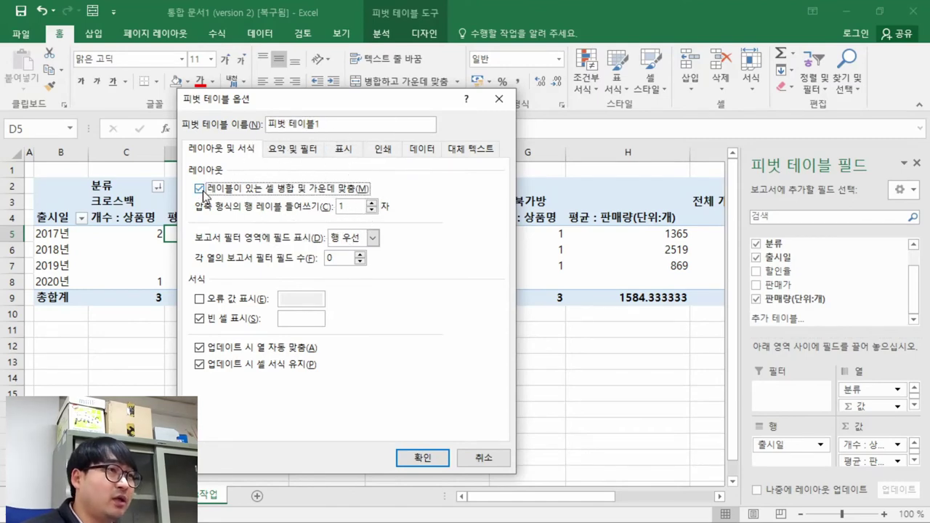
# Read the empty cell part of condition (3) in the PDF and set 빈 셀 표시 to *** in Excel's pivot table options
pyautogui.hotkey('alt', 'Tab')
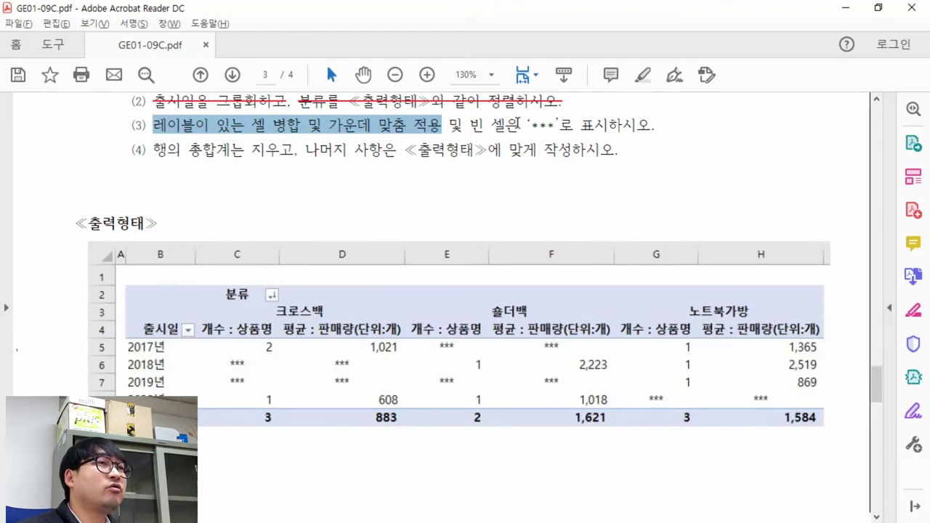
pyautogui.moveTo(585, 127); pyautogui.dragTo(491, 128)
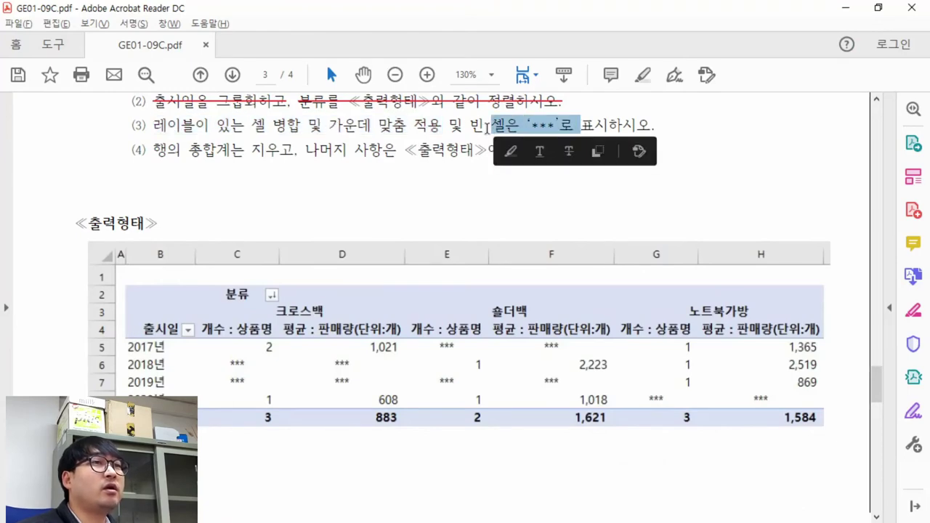
pyautogui.hotkey('alt', 'Tab')
pyautogui.click(304, 320)
pyautogui.write('***')
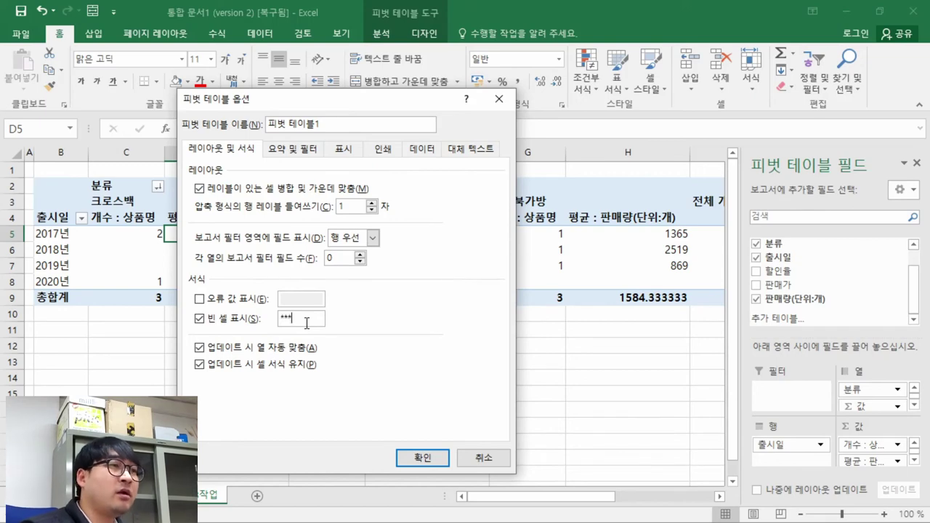
# Strike through all of condition (3) in the PDF
pyautogui.hotkey('alt', 'Tab')
pyautogui.moveTo(656, 125); pyautogui.dragTo(130, 124)
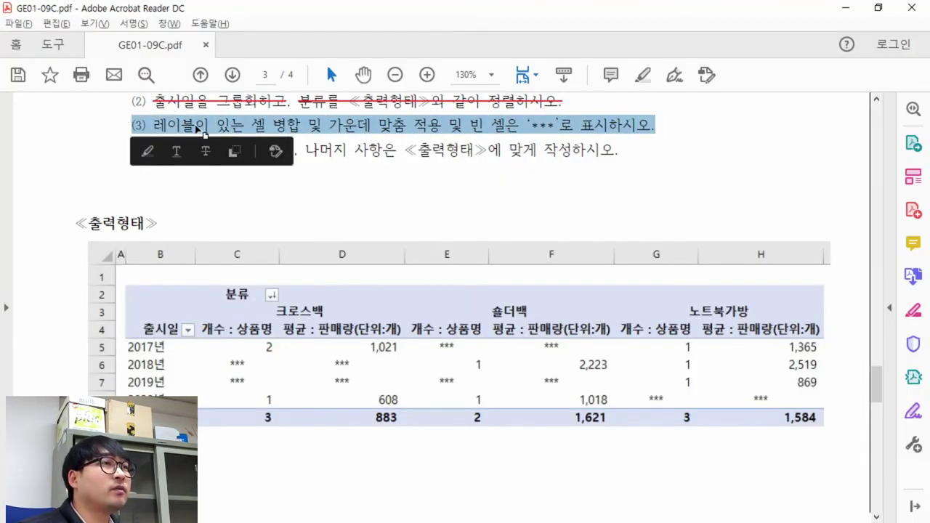
pyautogui.click(204, 151)
# Read the row grand total part of condition (4) in the PDF and turn off 행 총합계 표시 in Excel's pivot table options
pyautogui.moveTo(133, 151); pyautogui.dragTo(297, 151)
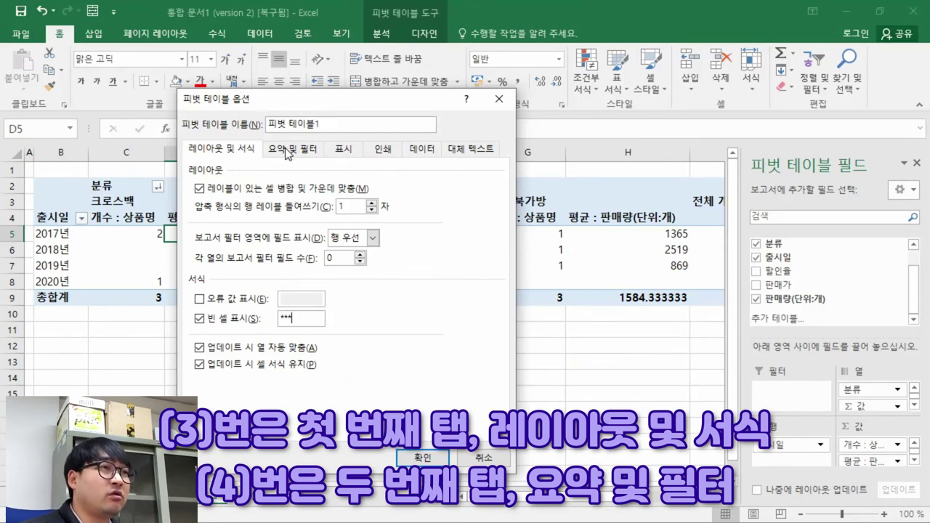
pyautogui.click(290, 151)
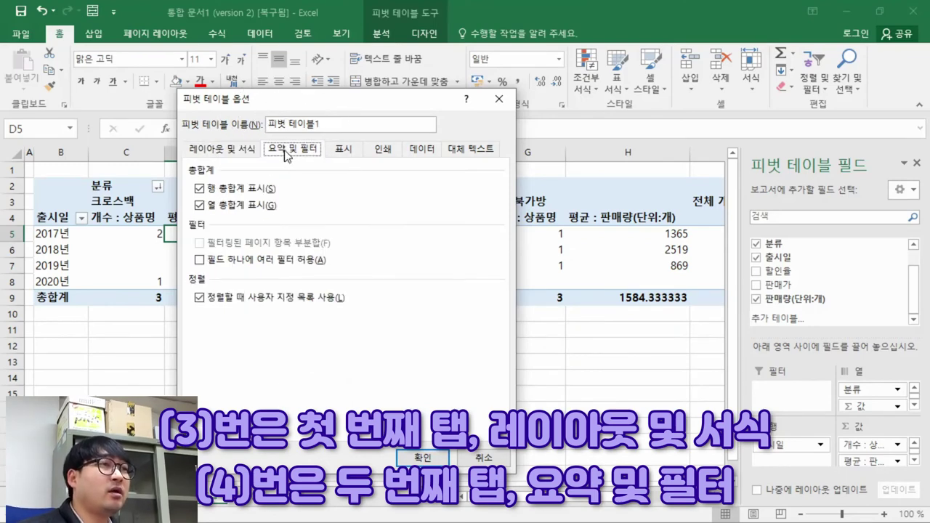
pyautogui.click(202, 188)
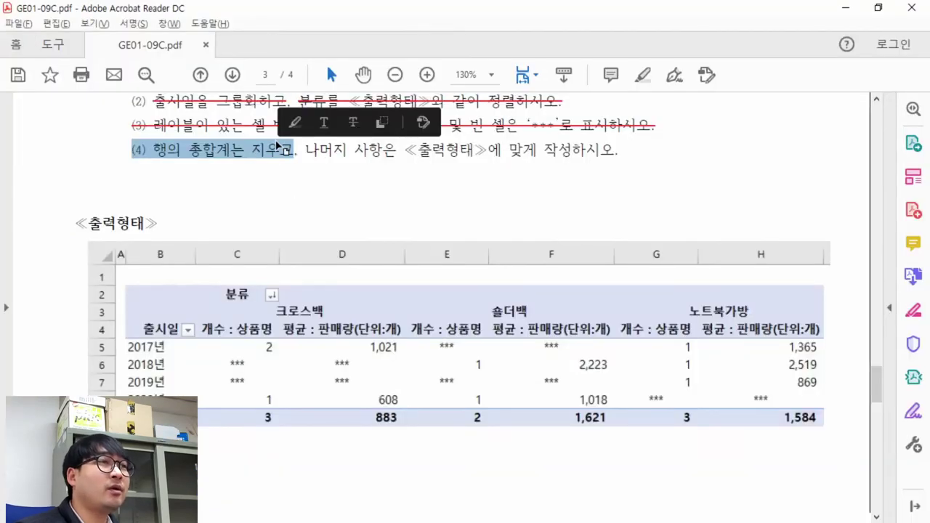
# Strike through the row grand total part of condition (4) in the PDF and apply the pivot table options in Excel
pyautogui.click(329, 125)
pyautogui.moveTo(305, 149); pyautogui.dragTo(638, 170)
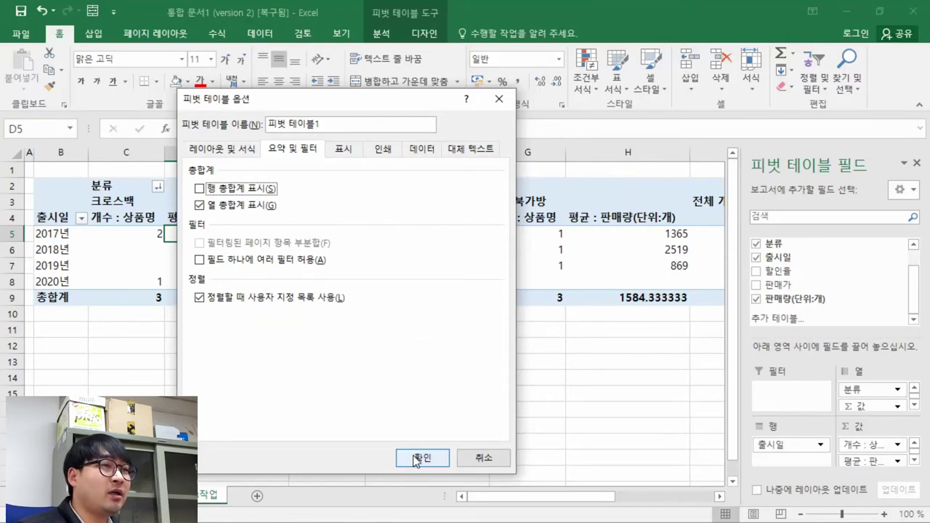
pyautogui.click(420, 458)
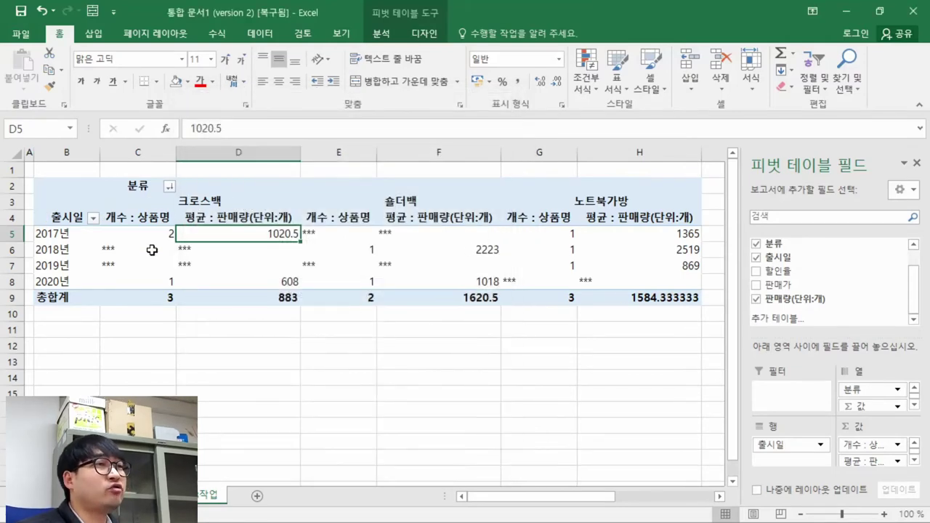
# Compare the pivot table in Excel with the ≪출력형태≫ expected output in the PDF
pyautogui.hotkey('alt', 'Tab')
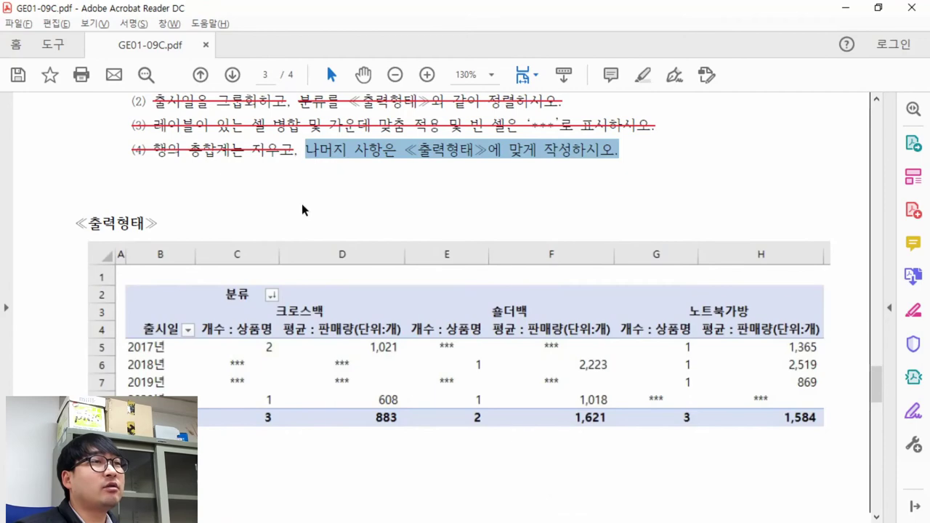
pyautogui.scroll(-4, 356, 239)
pyautogui.hotkey('alt', 'Tab')
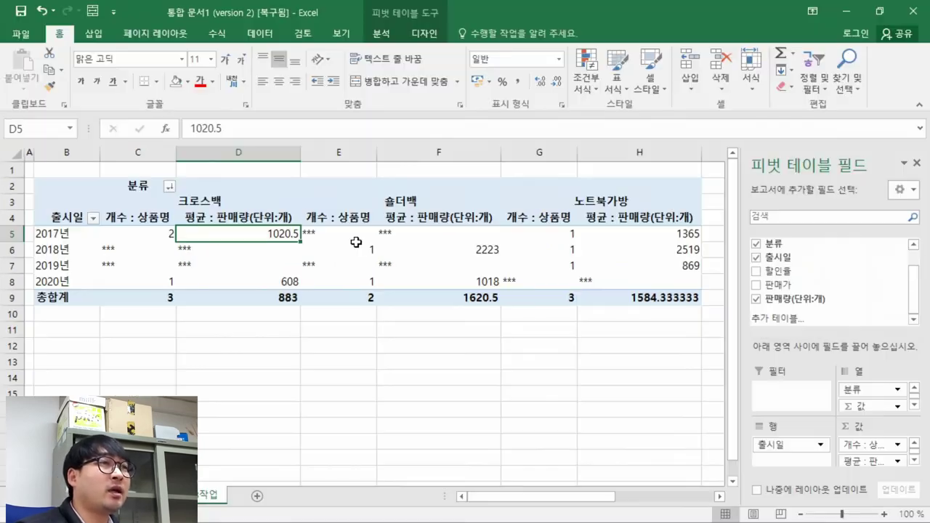
pyautogui.hotkey('alt', 'Tab')
pyautogui.scroll(1, 354, 242)
pyautogui.hotkey('alt', 'Tab')
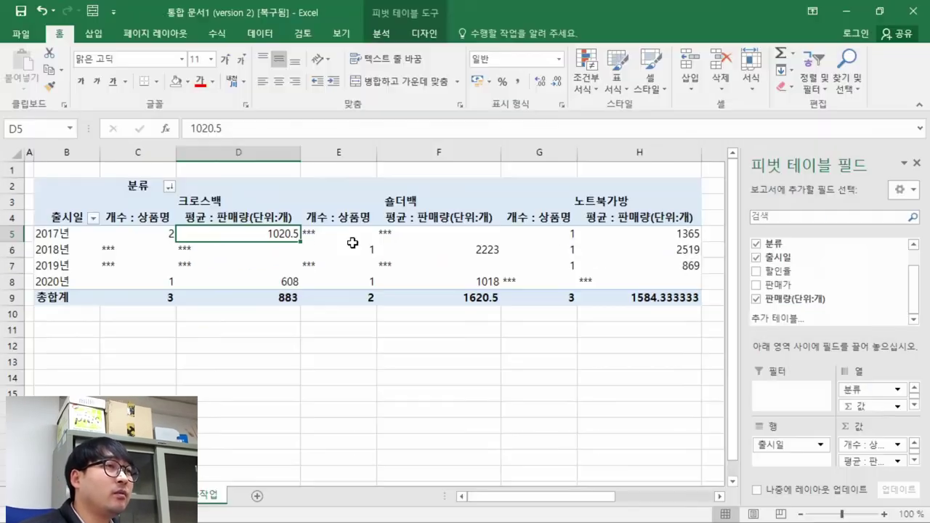
pyautogui.hotkey('alt', 'Tab')
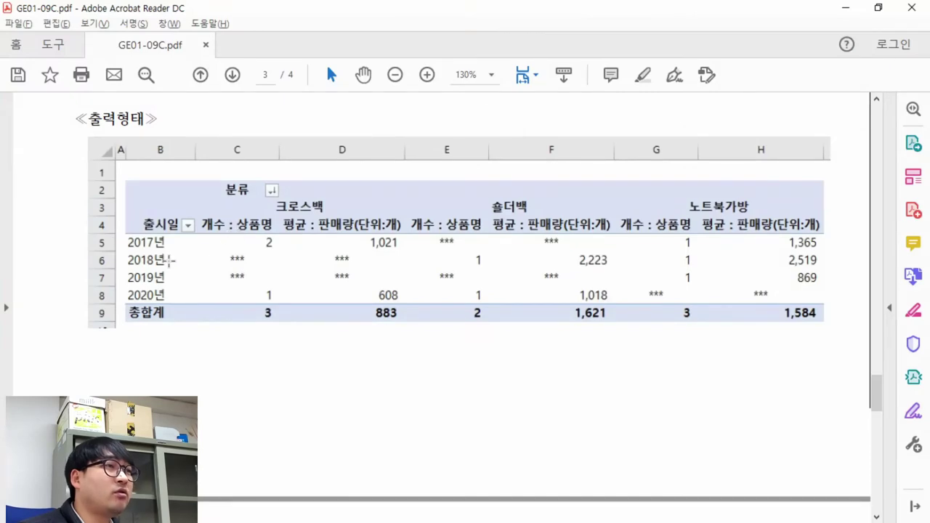
pyautogui.hotkey('alt', 'Tab')
pyautogui.hotkey('alt', 'Tab')
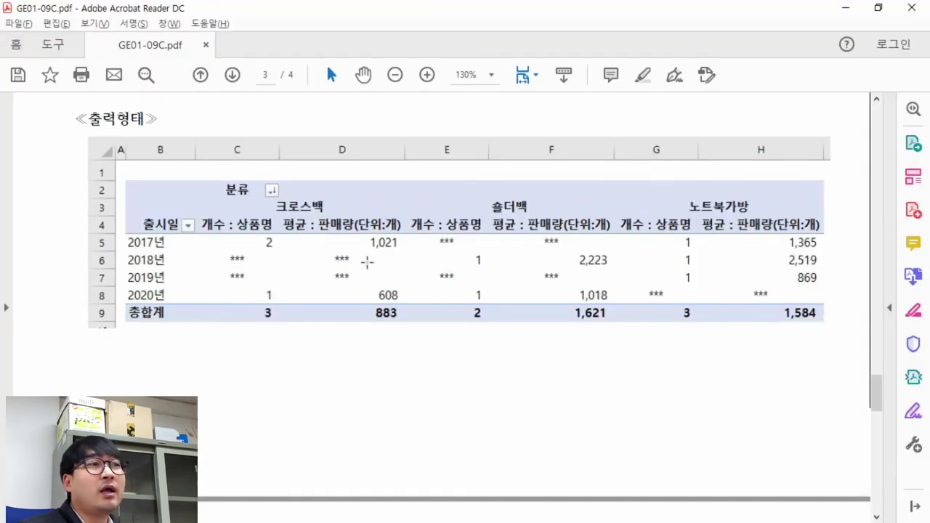
# Examine the alignment of the *** cells under 크로스백 in the PDF and inspect cells C6 and H9 in Excel
pyautogui.moveTo(226, 255); pyautogui.dragTo(250, 289)
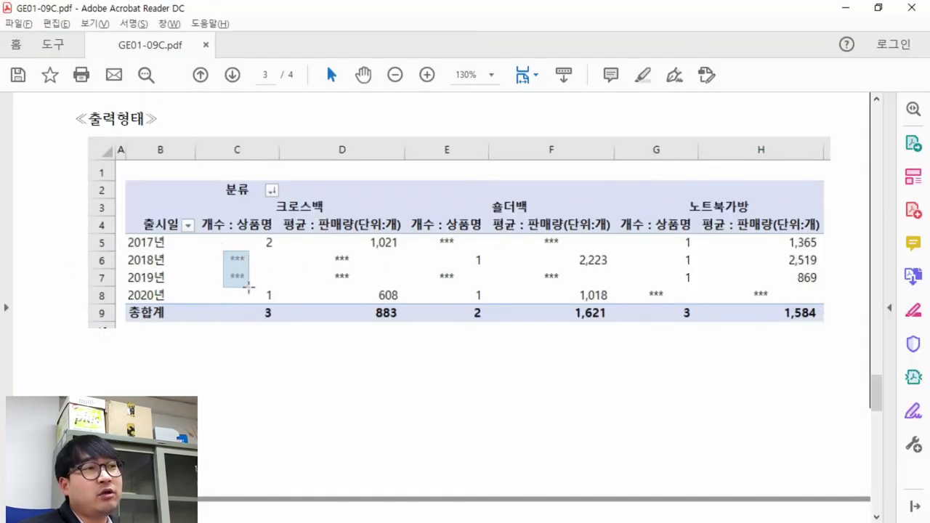
pyautogui.moveTo(203, 216); pyautogui.dragTo(260, 233)
pyautogui.moveTo(213, 251); pyautogui.dragTo(252, 289)
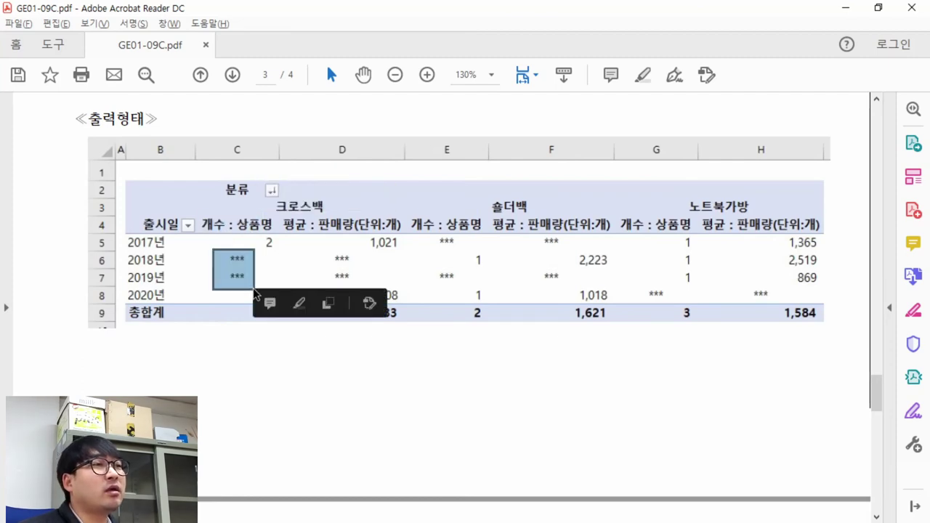
pyautogui.hotkey('alt', 'Tab')
pyautogui.click(144, 249)
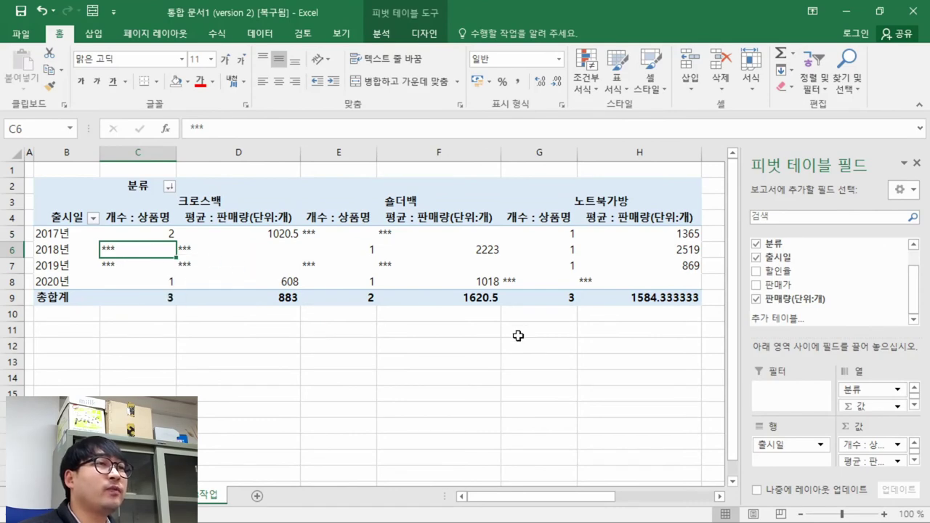
pyautogui.click(641, 298)
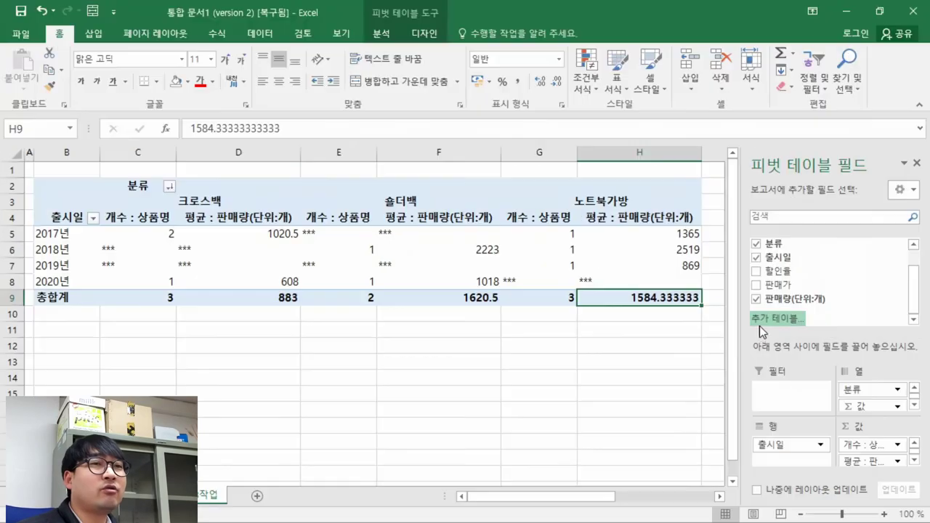
pyautogui.click(656, 305)
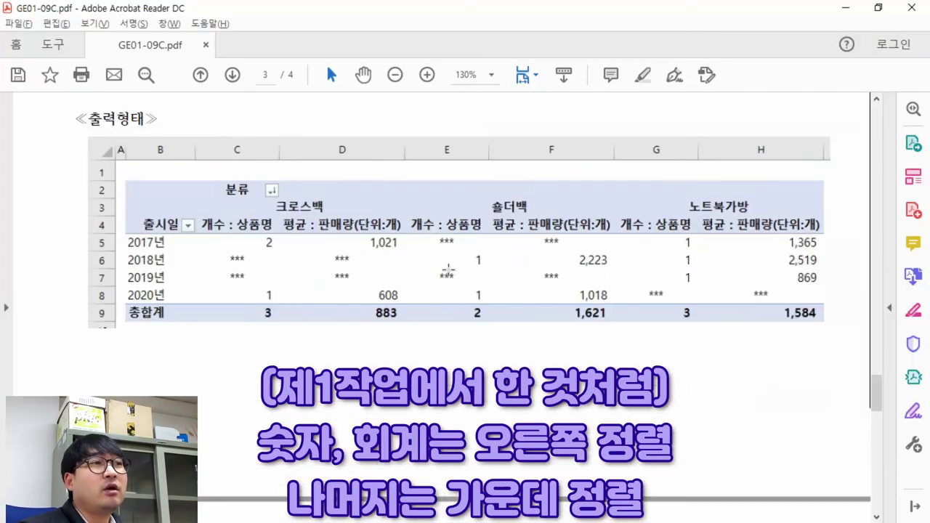
# Reread the number and text alignment rule in the 제1작업 conditions of the PDF and return to the 제3작업 expected output
pyautogui.scroll(10, 449, 270)
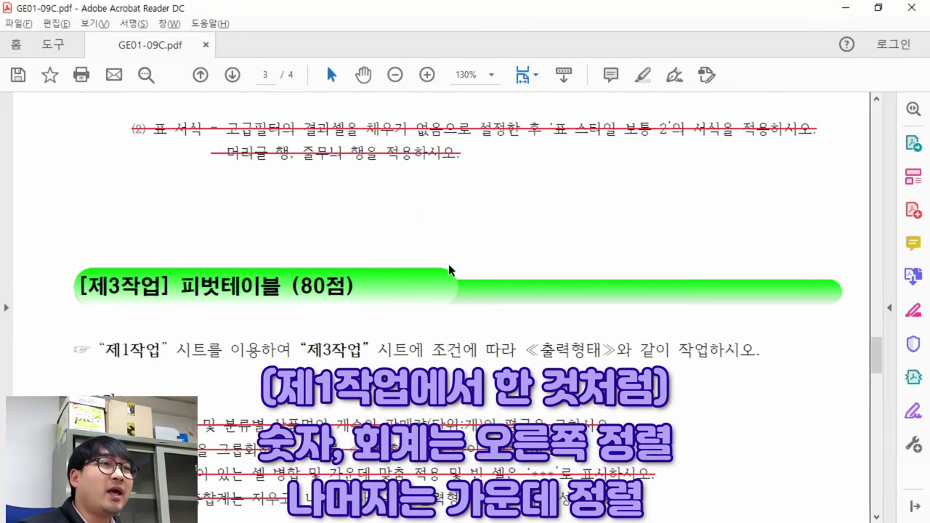
pyautogui.scroll(15, 449, 270)
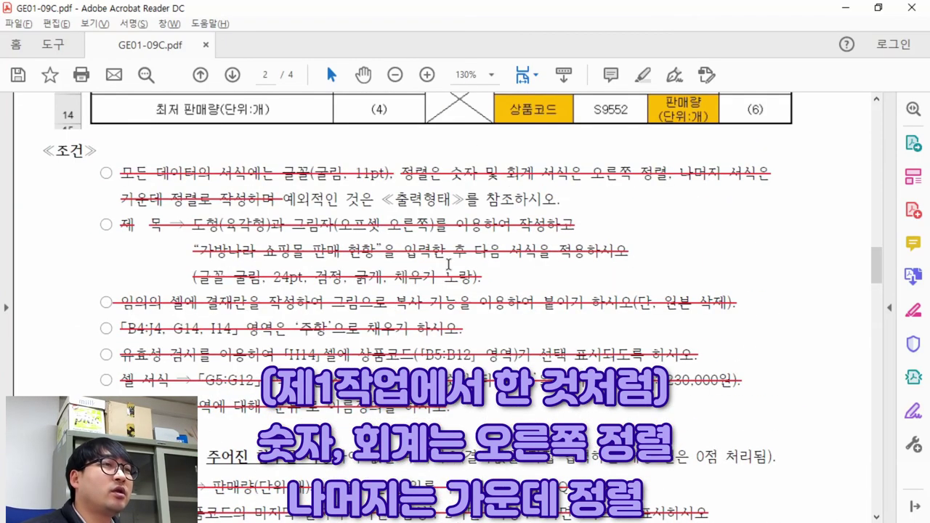
pyautogui.moveTo(401, 165); pyautogui.dragTo(256, 205)
pyautogui.scroll(-15, 320, 247)
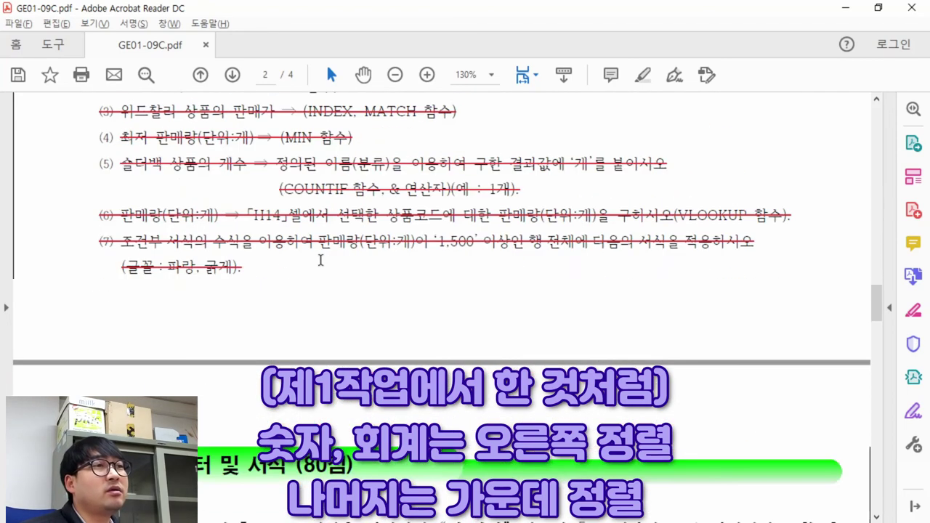
pyautogui.scroll(-15, 342, 259)
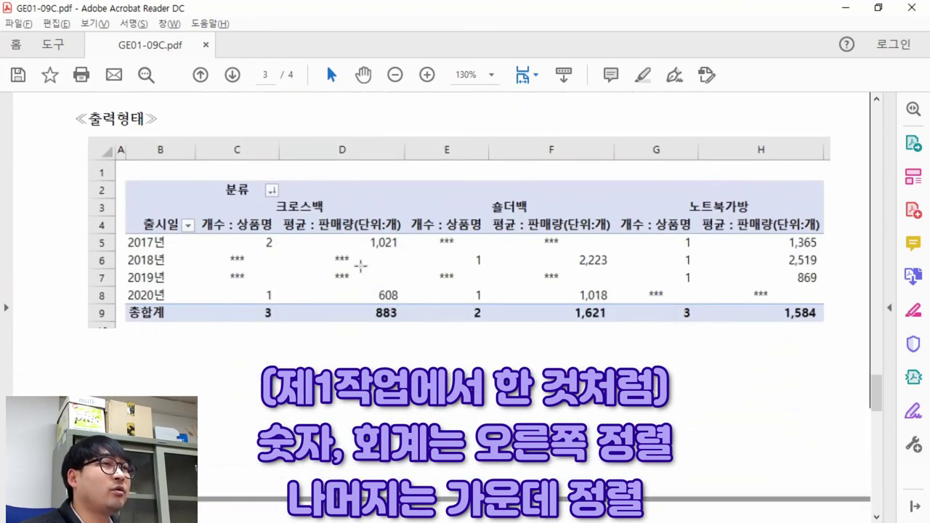
# Check in the PDF's expected output how the row labels and the value cells below the headers are aligned
pyautogui.hotkey('alt', 'Tab')
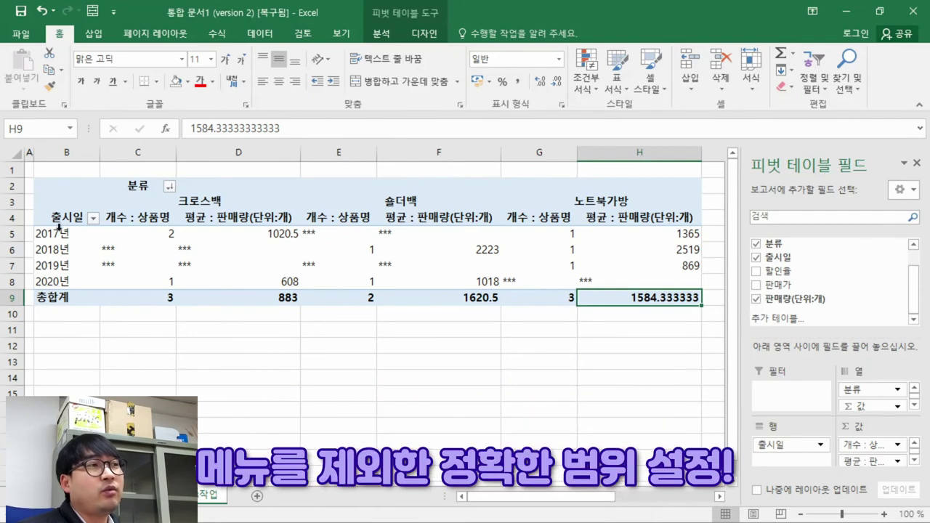
pyautogui.click(46, 233)
pyautogui.hotkey('alt', 'Tab')
pyautogui.moveTo(154, 239); pyautogui.dragTo(133, 322)
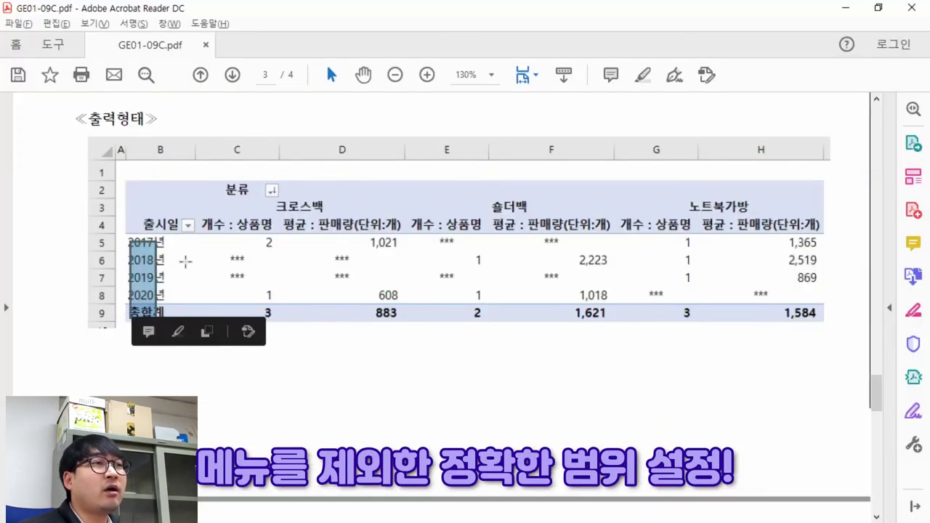
pyautogui.moveTo(207, 238); pyautogui.dragTo(821, 330)
pyautogui.hotkey('alt', 'Tab')
# Center the pivot table values in C5:H9 and apply the comma style to them
pyautogui.moveTo(137, 233); pyautogui.dragTo(690, 298)
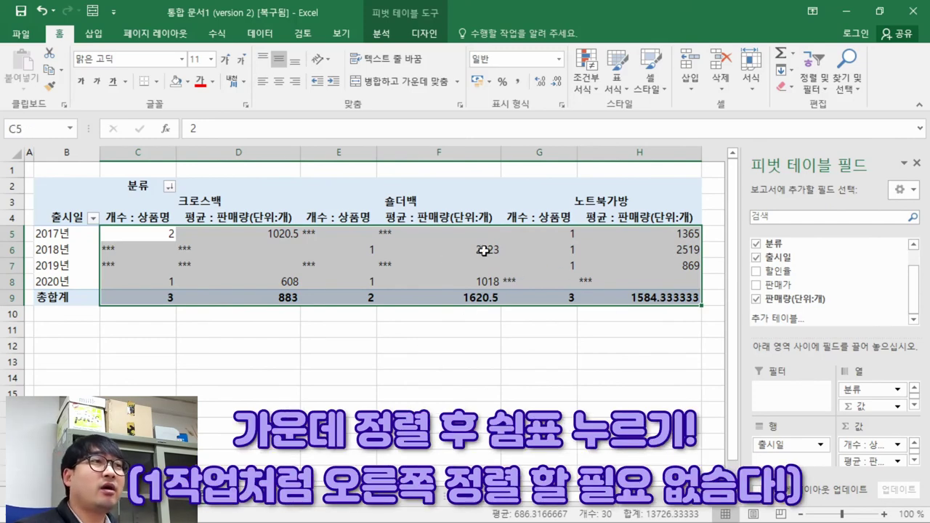
pyautogui.click(279, 80)
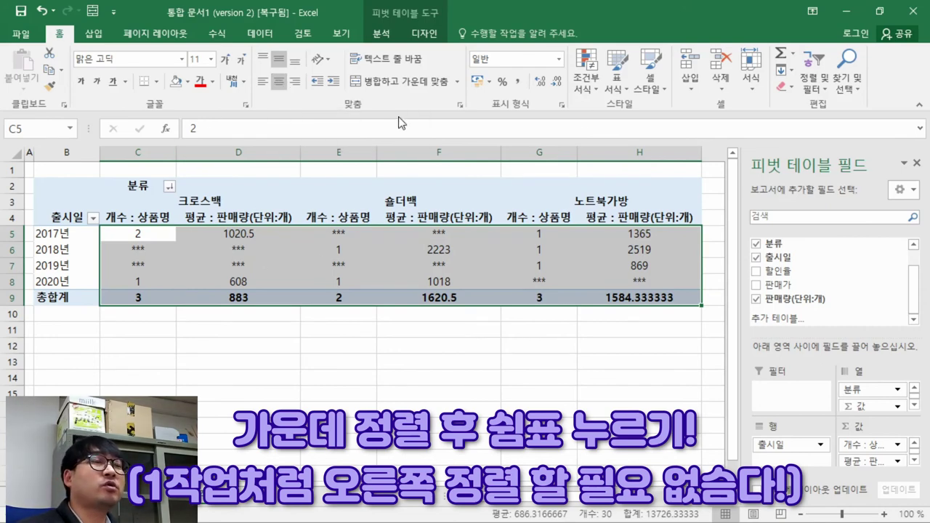
pyautogui.click(516, 86)
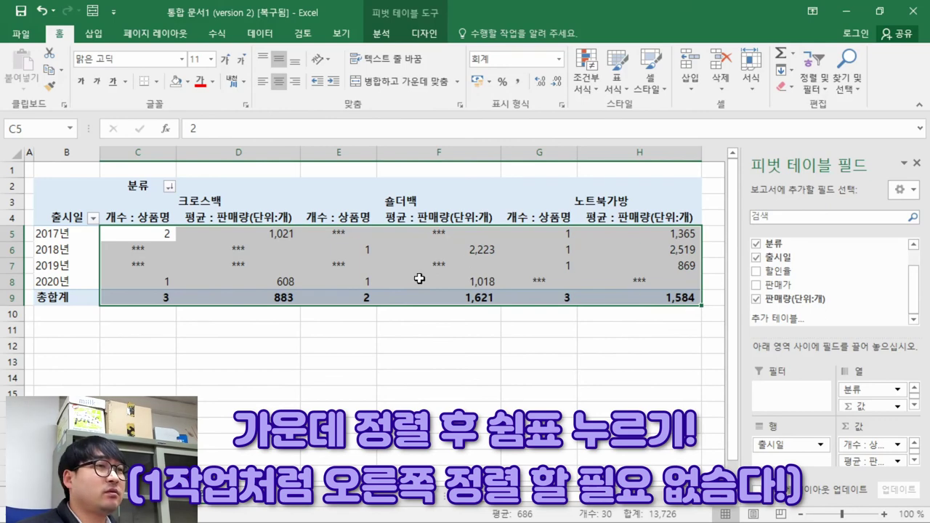
pyautogui.click(281, 82)
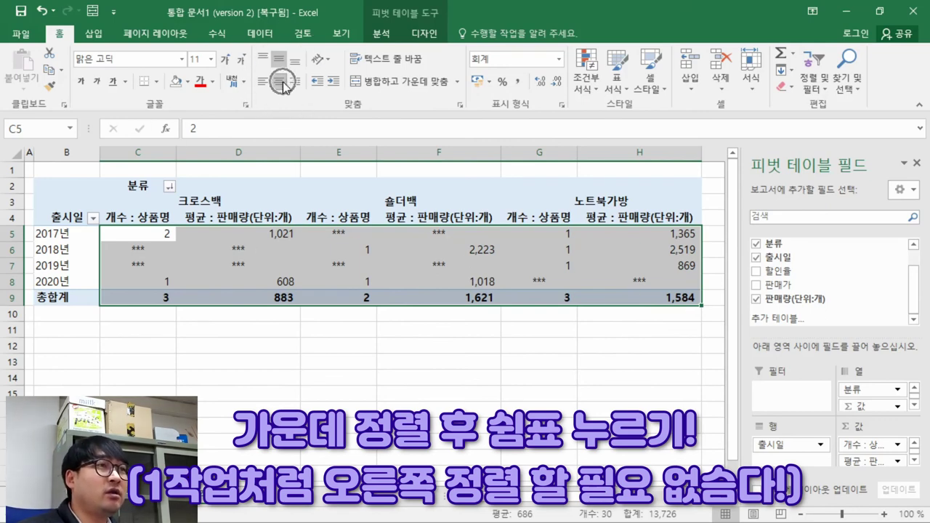
pyautogui.click(507, 90)
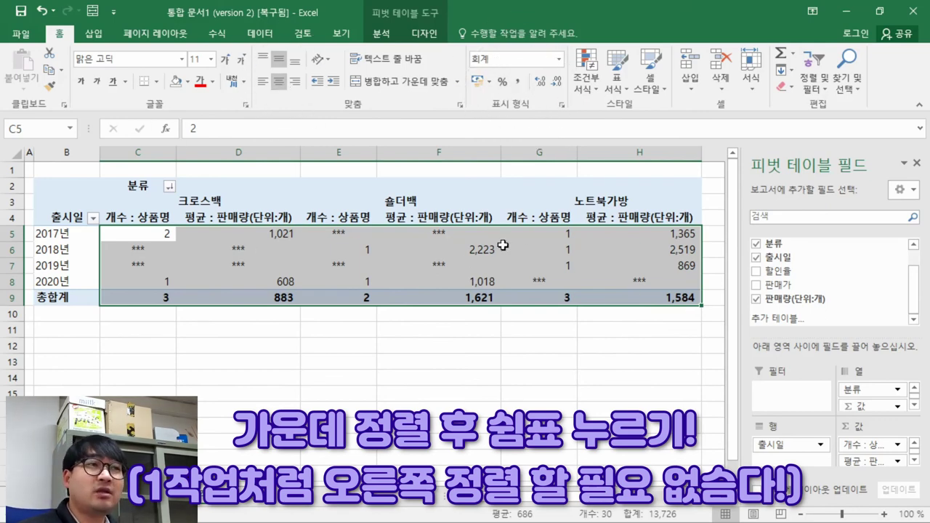
# Check the wording of the 크로스백 average header in the PDF's expected output against the pivot table in Excel
pyautogui.click(306, 268)
pyautogui.hotkey('alt', 'Tab')
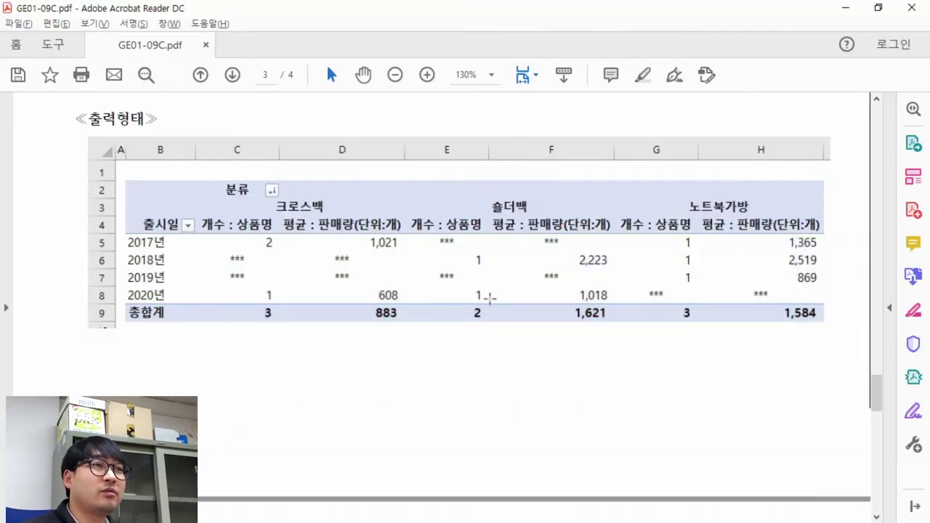
pyautogui.moveTo(283, 222); pyautogui.dragTo(399, 227)
pyautogui.hotkey('alt', 'Tab')
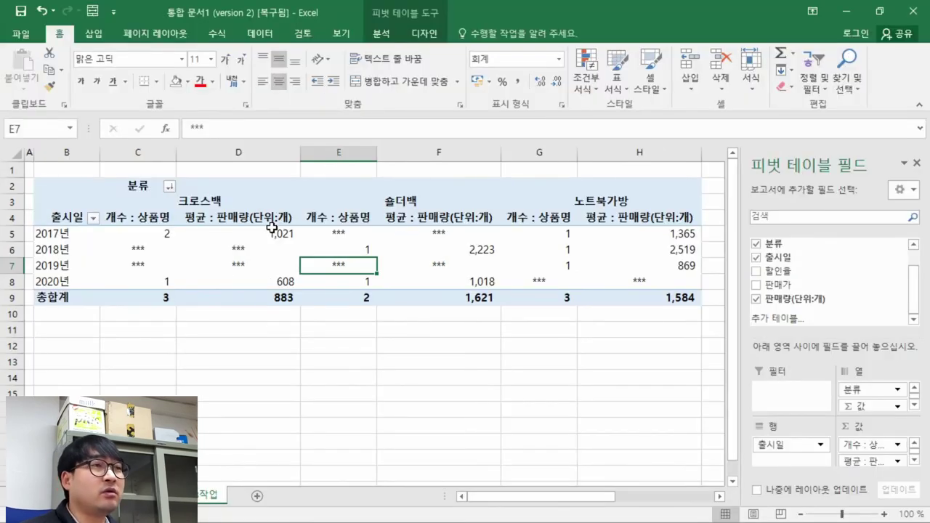
# View the value field settings of the 평균 : 판매량(단위:개) header in D4 and close them with the custom name as is
pyautogui.click(269, 218)
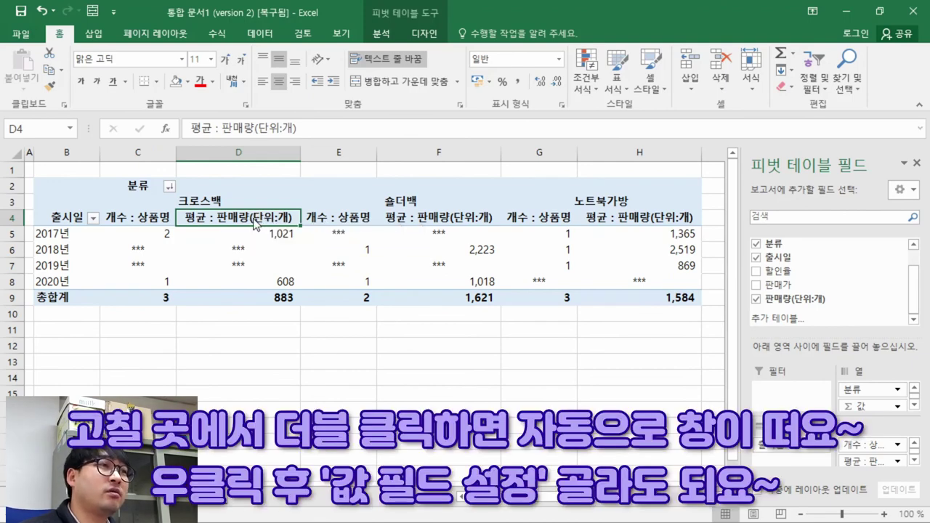
pyautogui.doubleClick(253, 218)
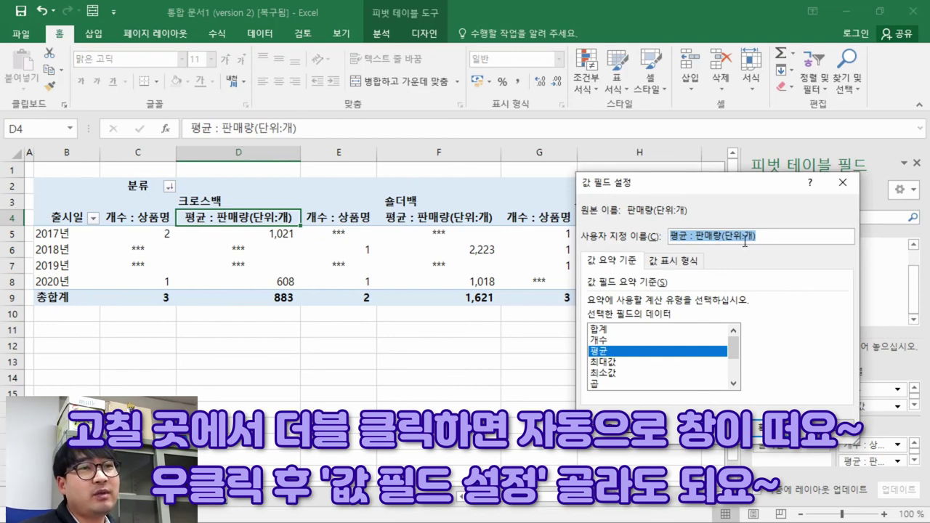
pyautogui.press('Return')
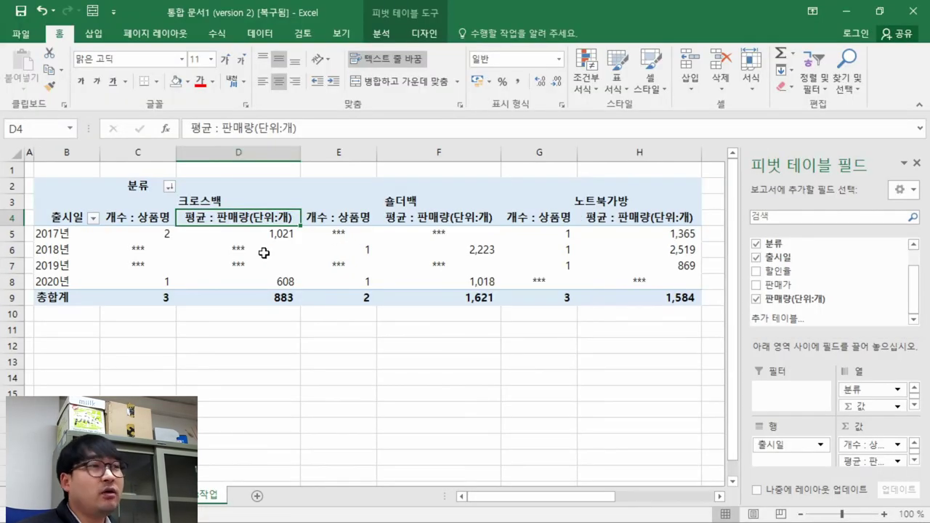
# Narrow column D, AutoFit all the sheet's columns to their contents, and select cell A1
pyautogui.moveTo(300, 155); pyautogui.dragTo(244, 155)
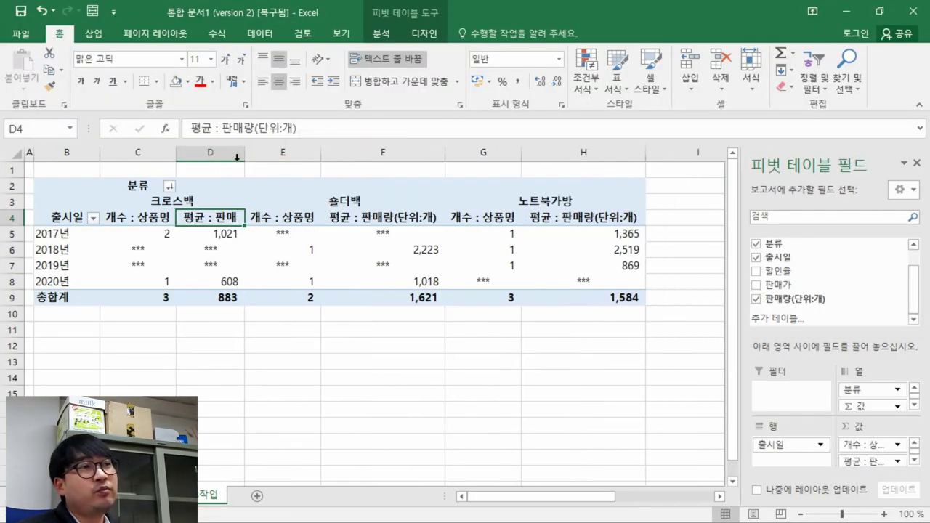
pyautogui.click(15, 154)
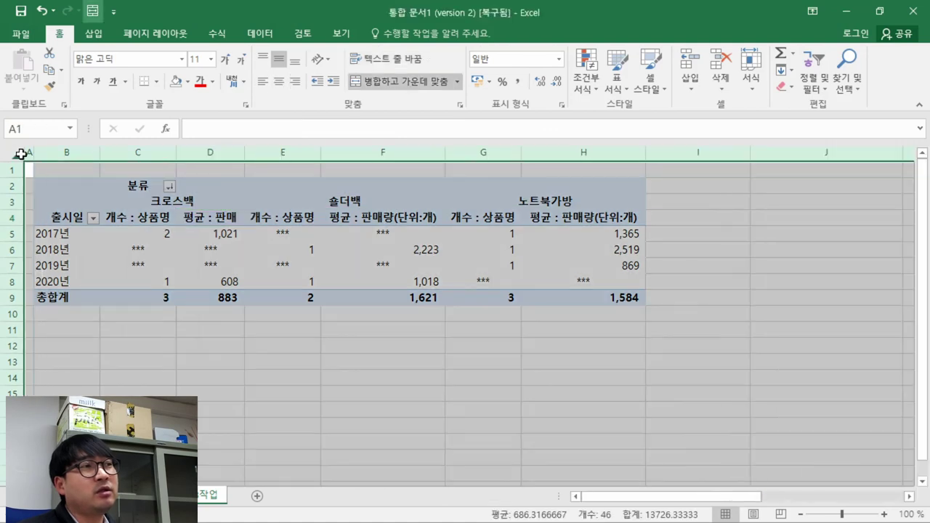
pyautogui.doubleClick(177, 152)
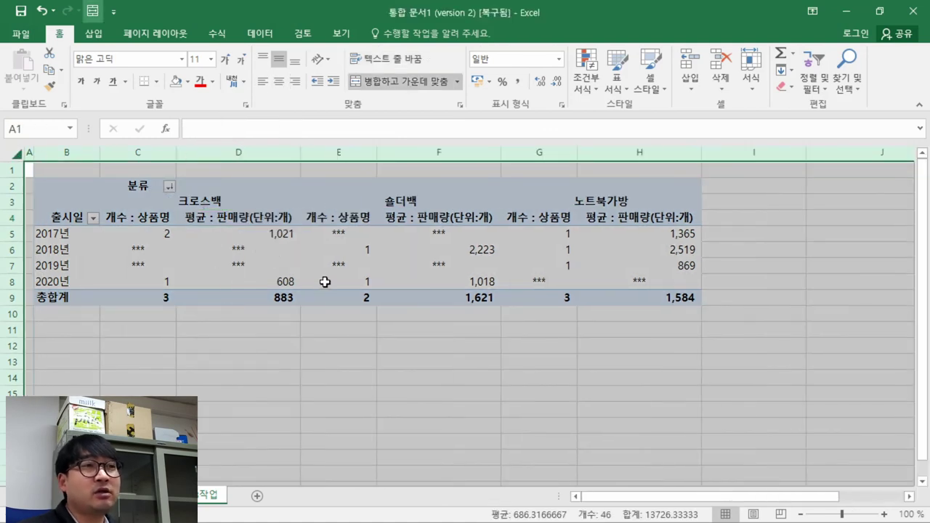
pyautogui.click(238, 249)
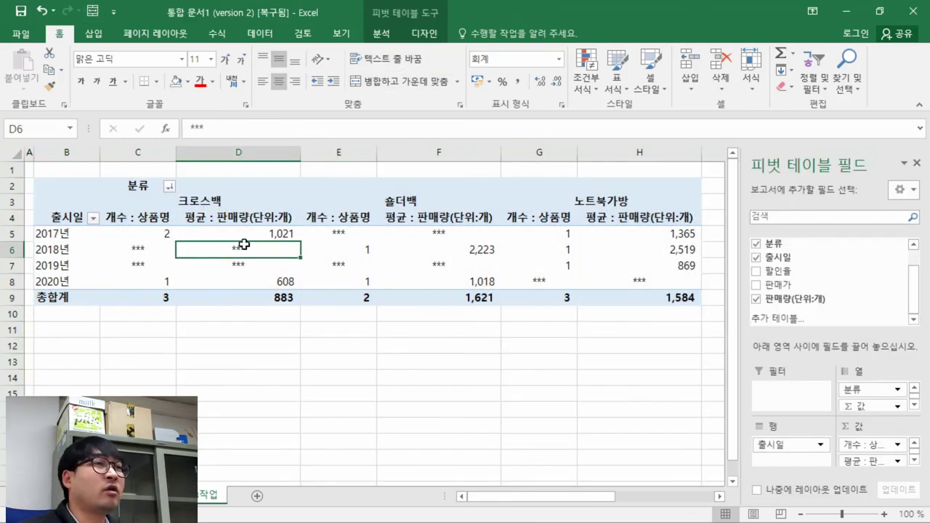
pyautogui.click(233, 314)
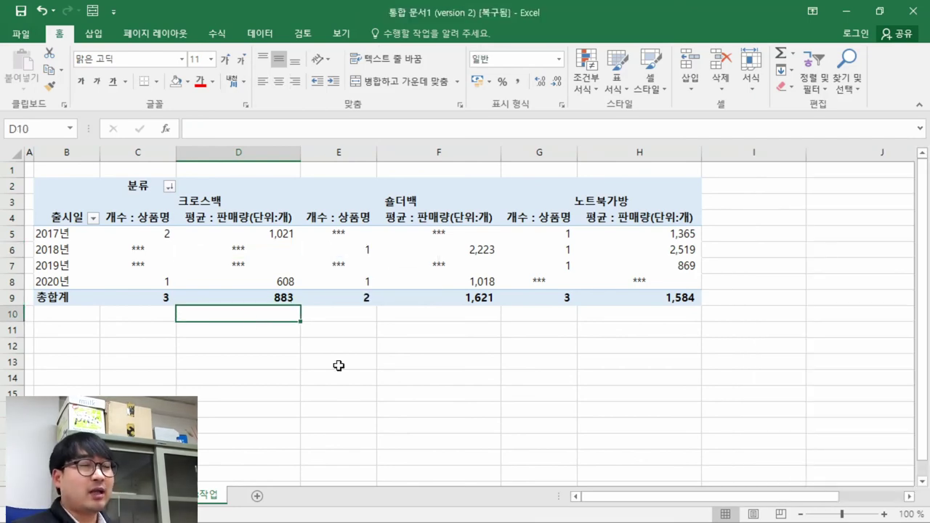
pyautogui.hotkey('ctrl', 'Home')
# Compare the finished pivot table in Excel with the expected output in GE01-09C.pdf, clearing the text selection in the PDF
pyautogui.hotkey('alt', 'Tab')
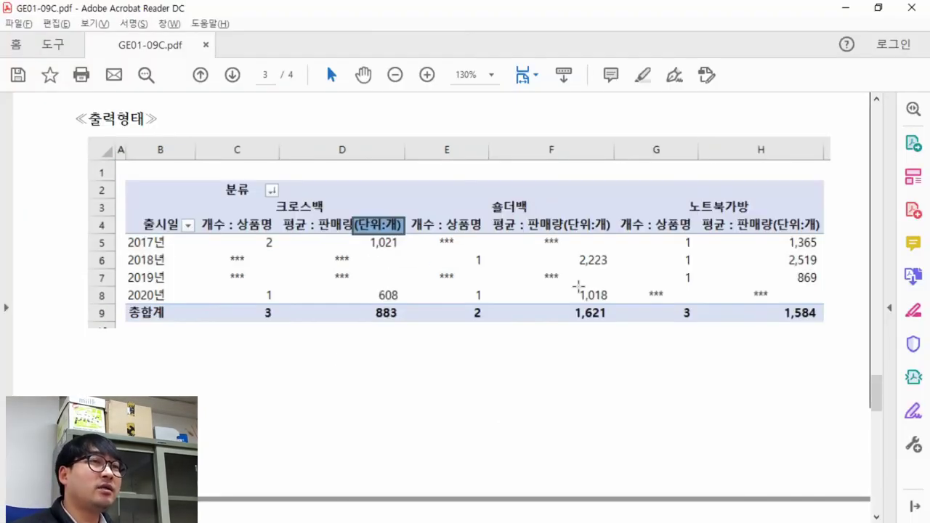
pyautogui.doubleClick(489, 297)
pyautogui.click(659, 167)
pyautogui.click(612, 108)
pyautogui.hotkey('alt', 'Tab')
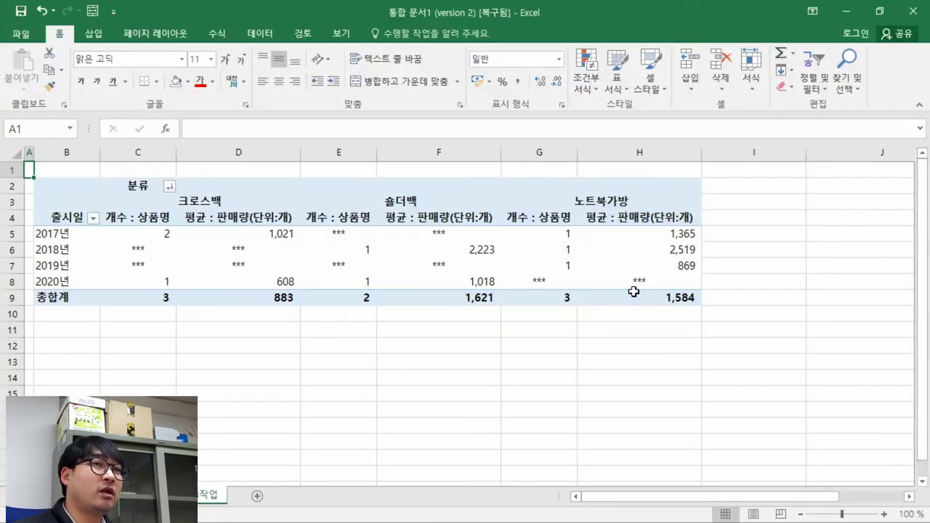
pyautogui.hotkey('alt', 'Tab')
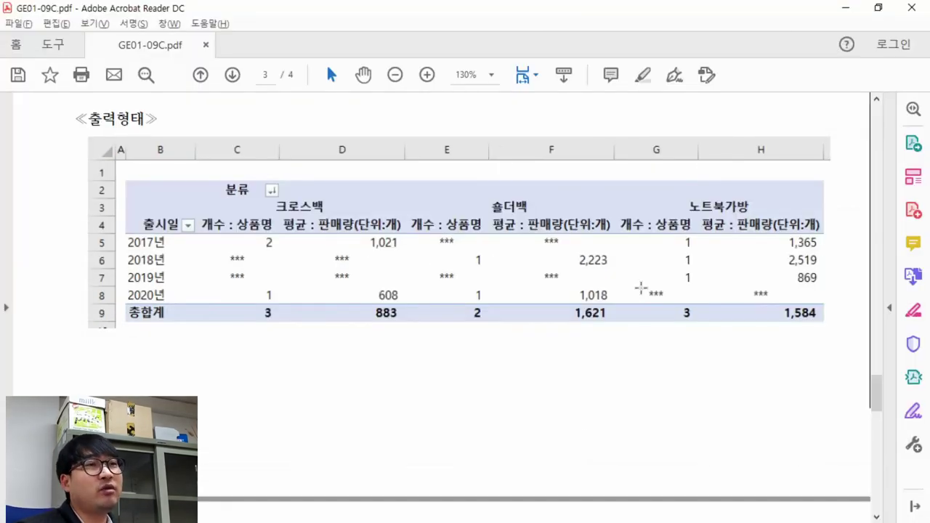
pyautogui.hotkey('alt', 'Tab')
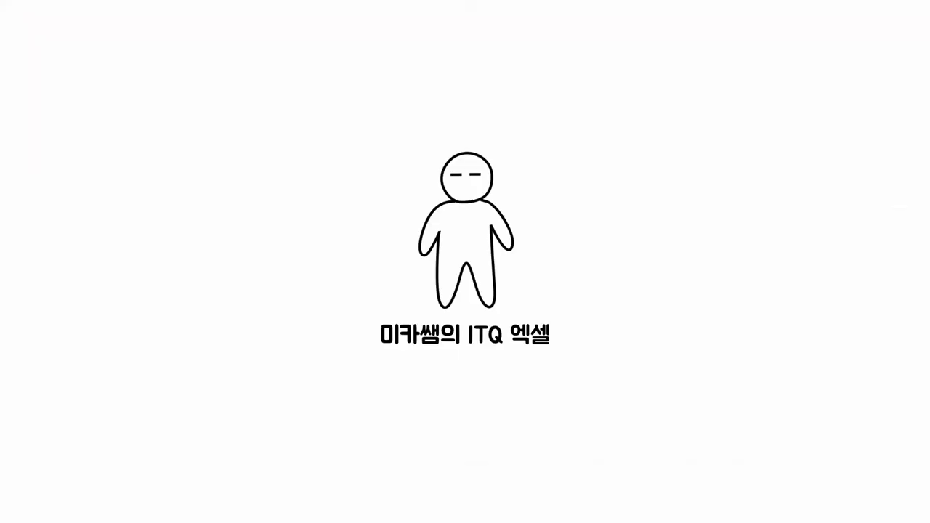